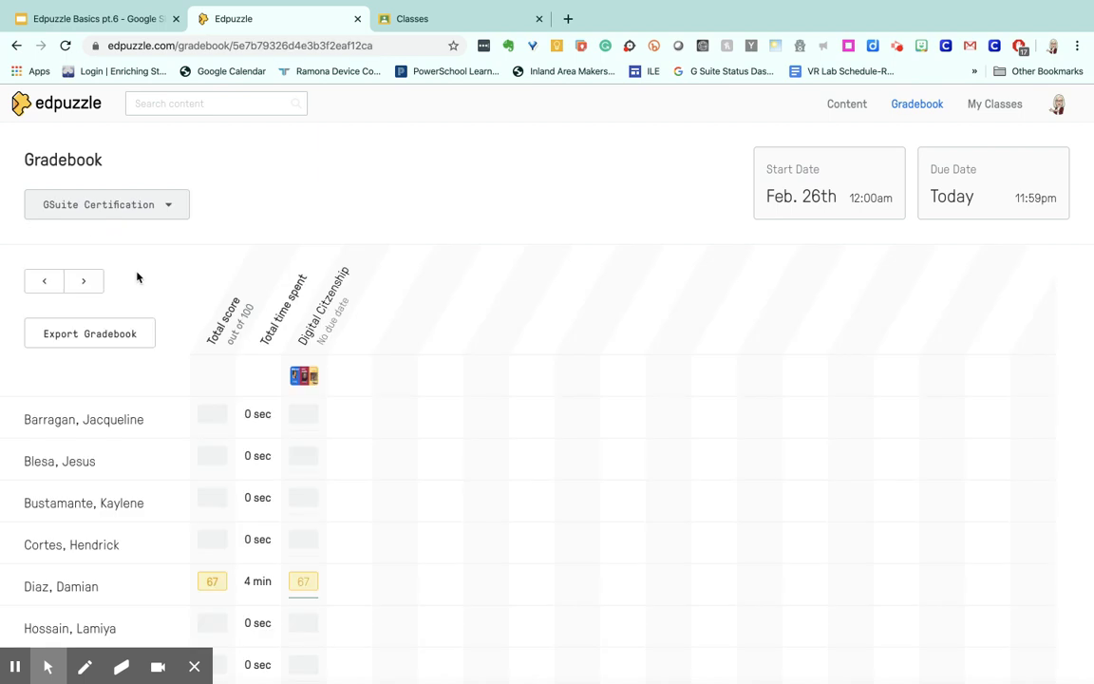
# Step: Open the scored student's Digital Citizenship result from the GSuite Certification gradebook and review the grade details and question responses
pyautogui.scroll(-2, 137, 276)
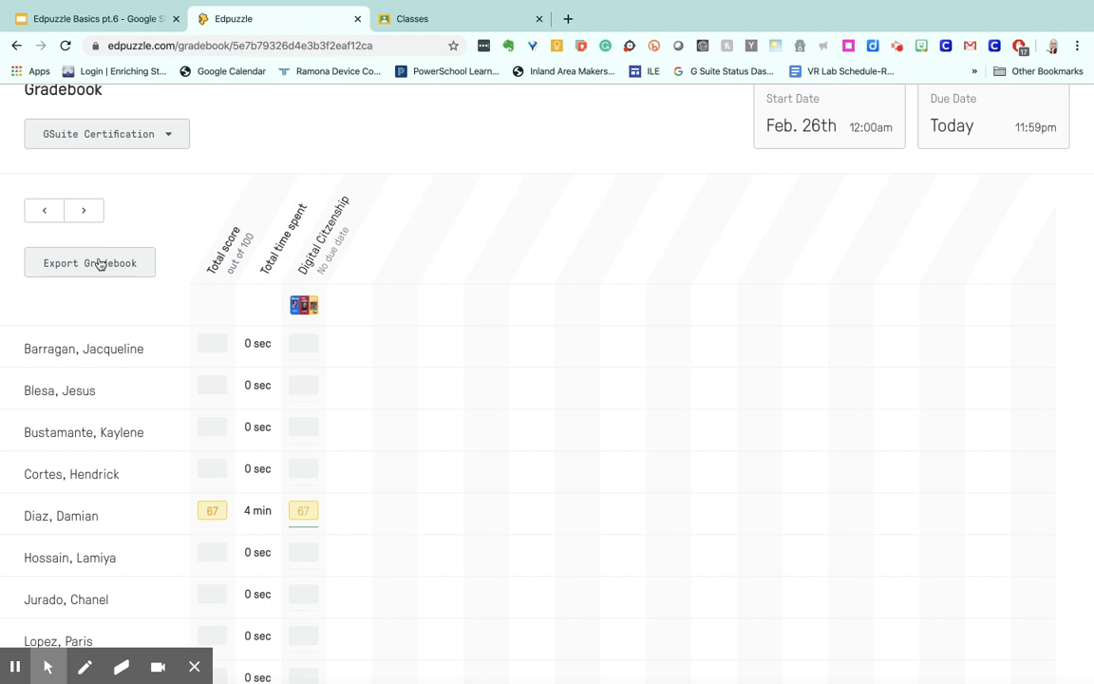
pyautogui.scroll(-1, 407, 314)
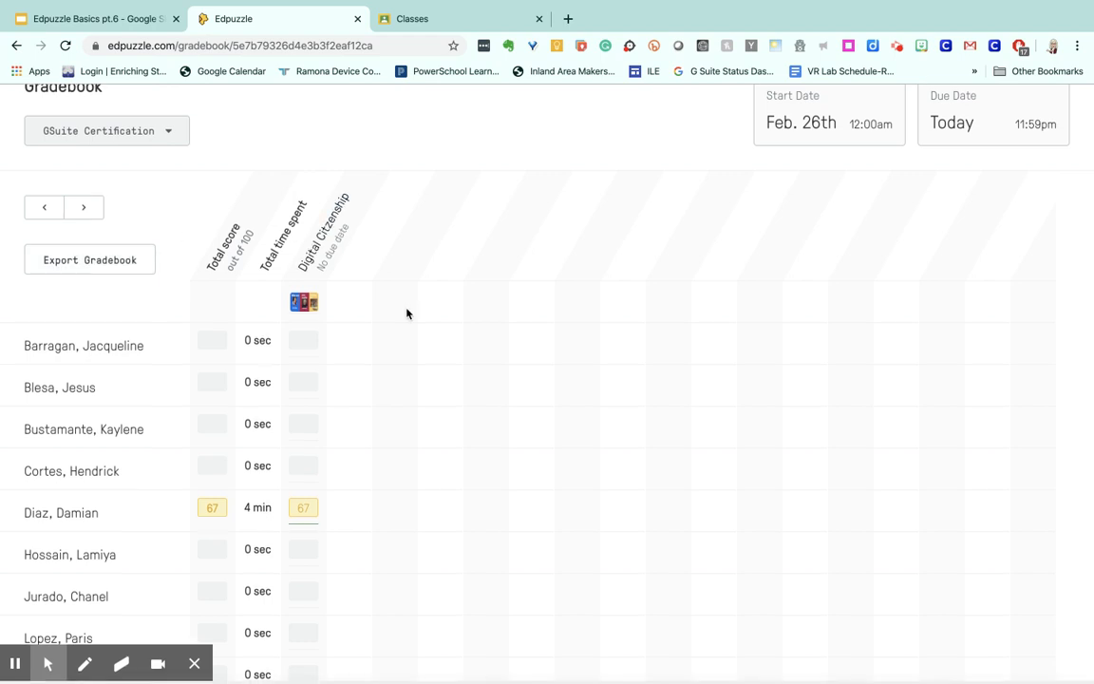
pyautogui.scroll(2, 384, 442)
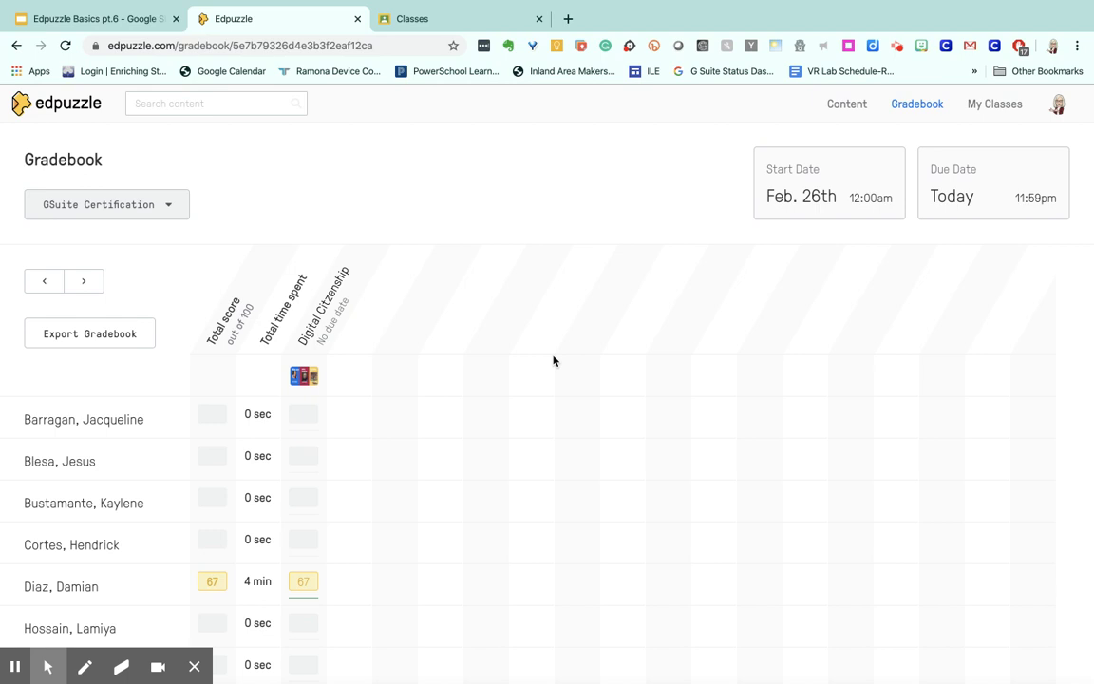
pyautogui.click(303, 581)
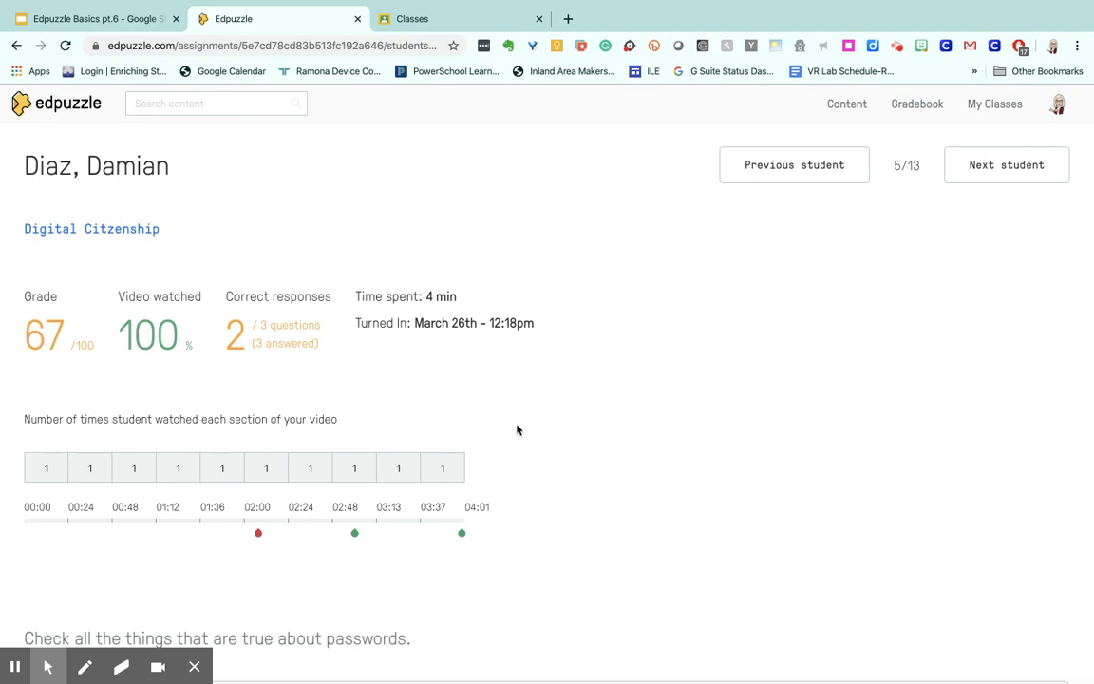
pyautogui.scroll(-4, 517, 431)
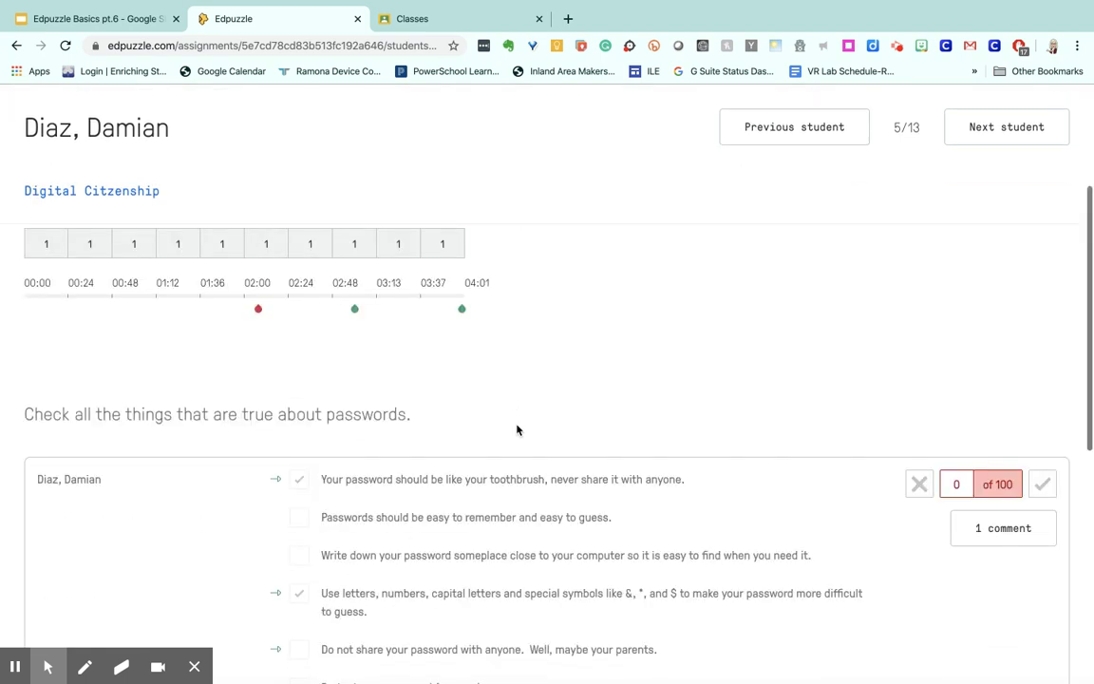
pyautogui.scroll(-2, 517, 431)
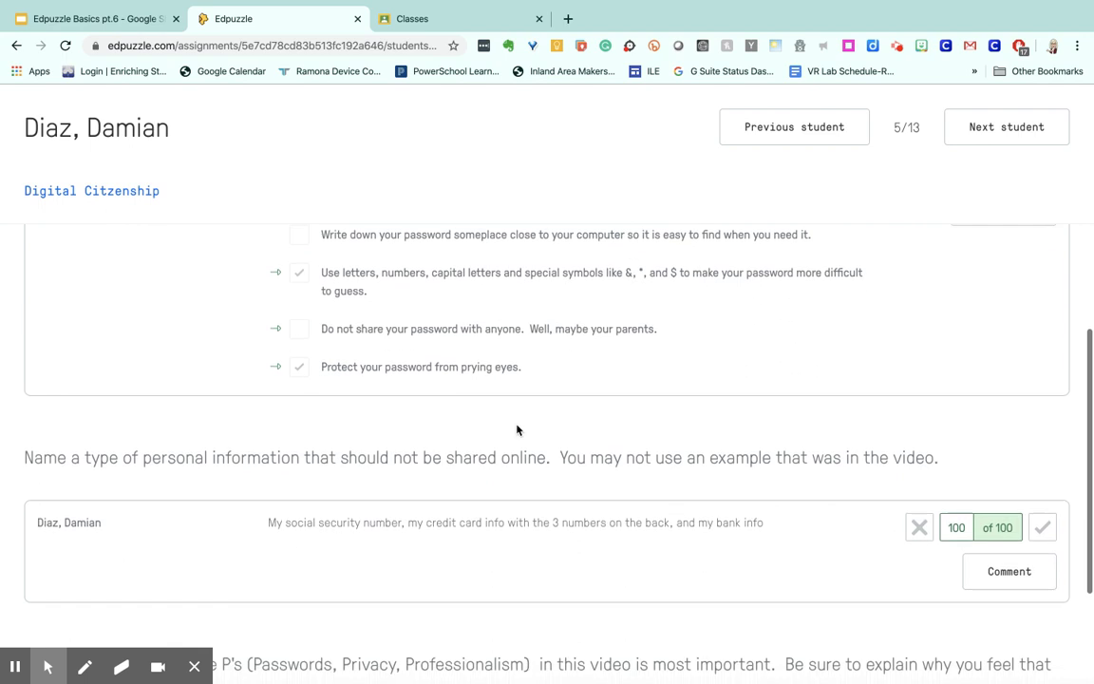
pyautogui.scroll(1, 516, 430)
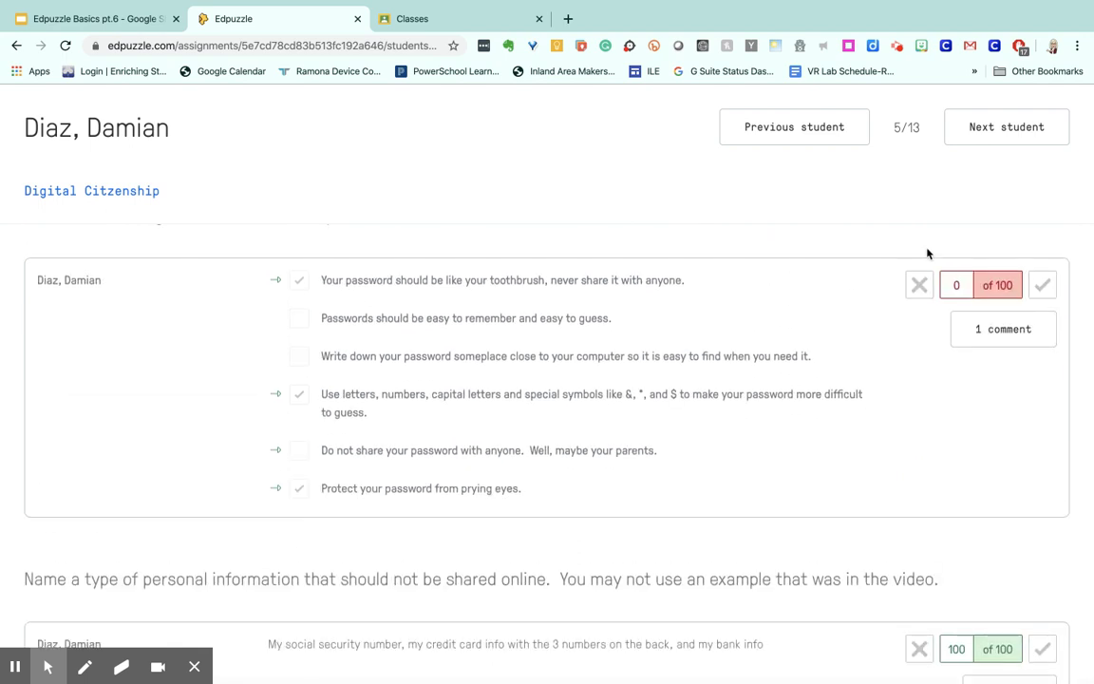
# Step: Regrade the student's passwords answer to 100 of 100, and mark it incorrect again with 0 of 100
pyautogui.click(1042, 286)
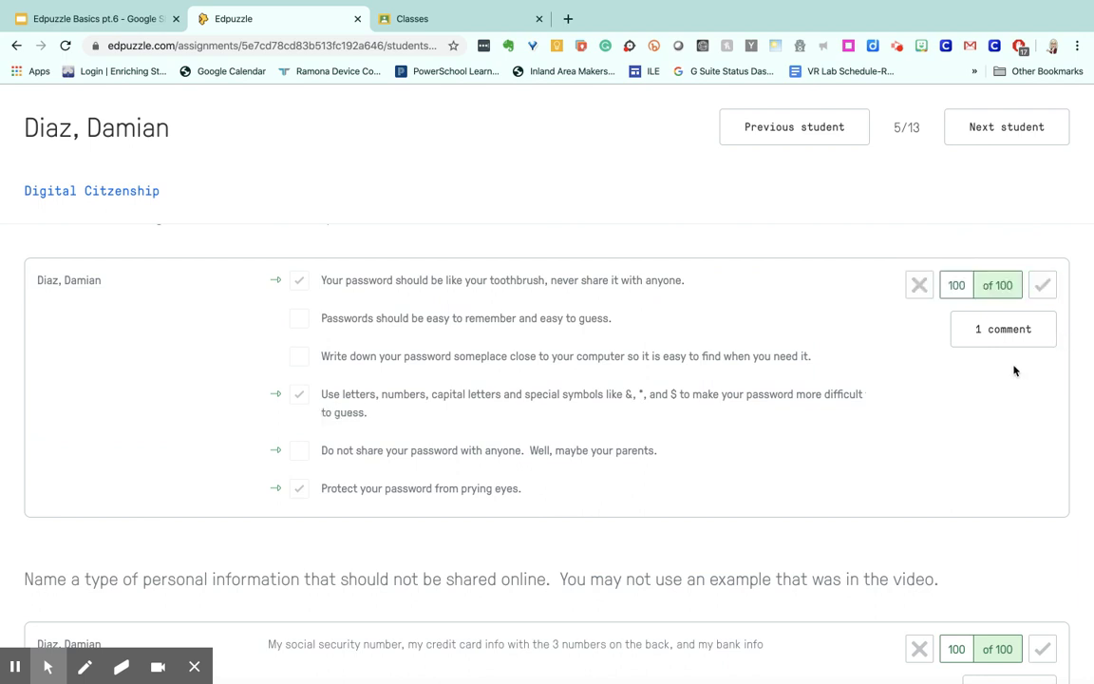
pyautogui.scroll(4, 1013, 370)
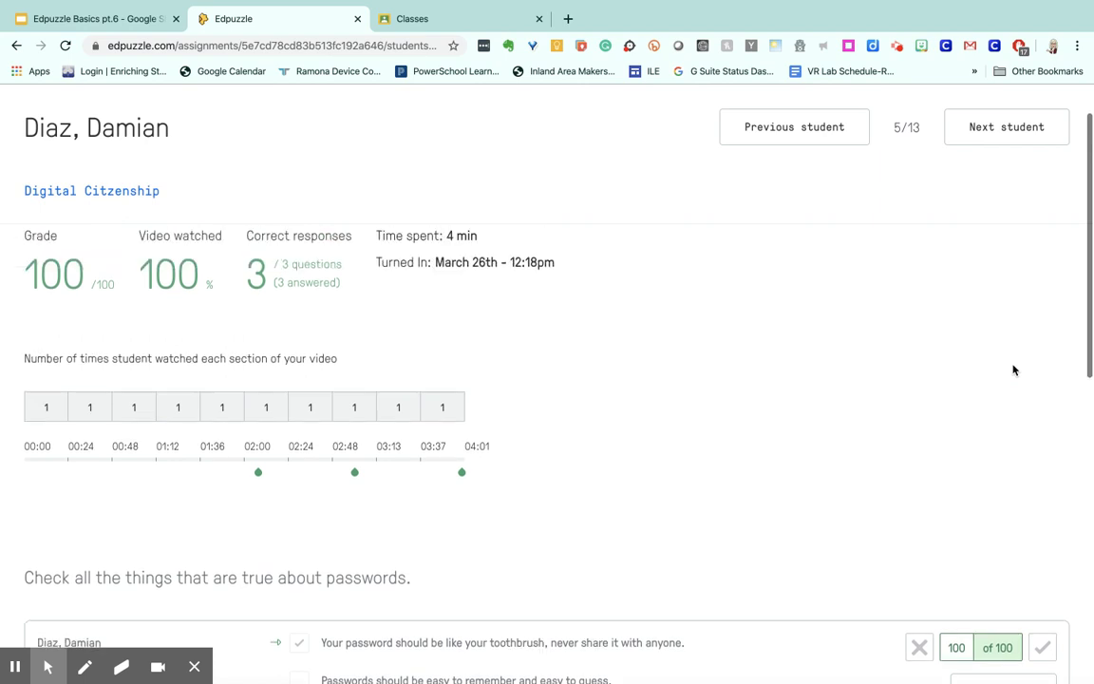
pyautogui.scroll(-3, 1014, 371)
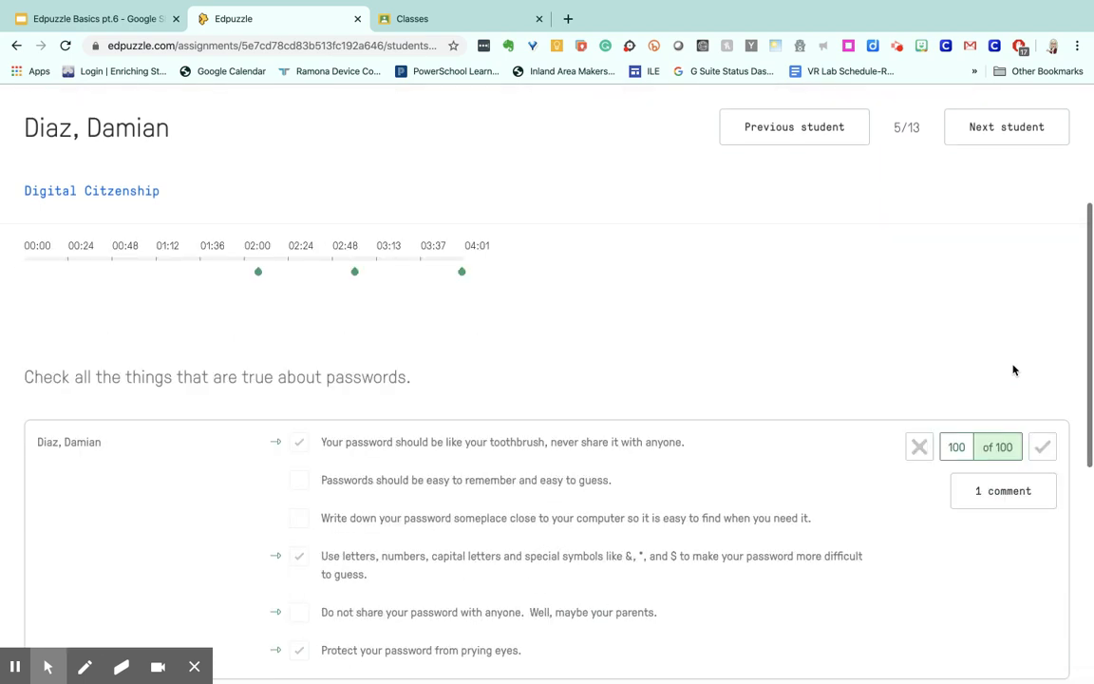
pyautogui.click(920, 382)
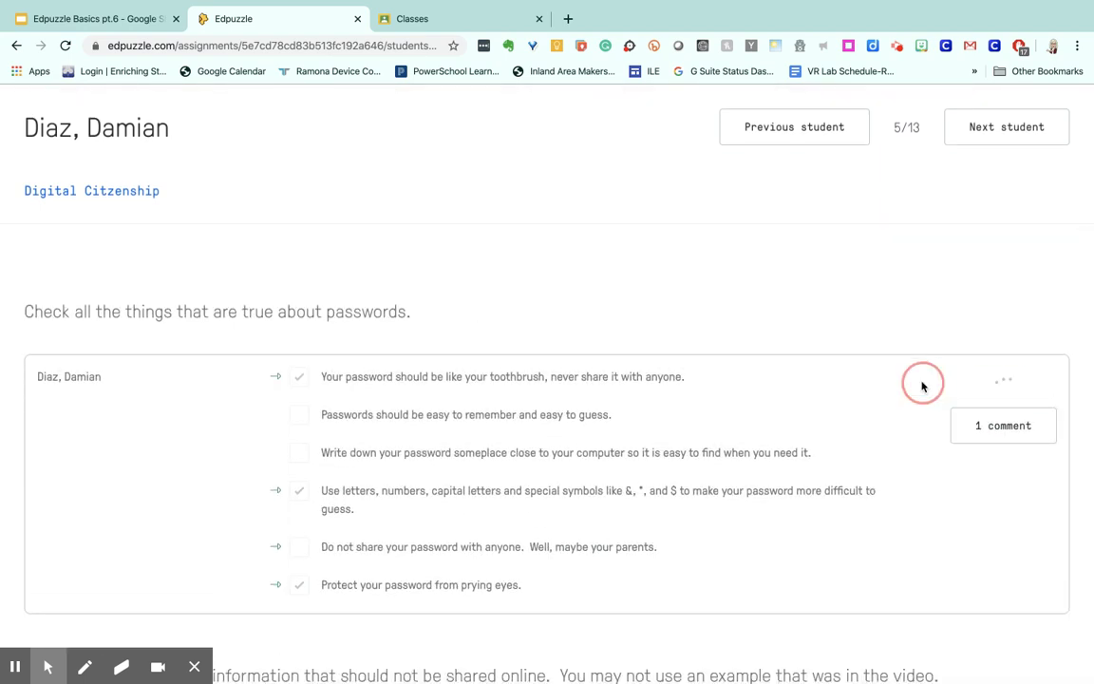
pyautogui.moveTo(966, 382); pyautogui.dragTo(956, 381)
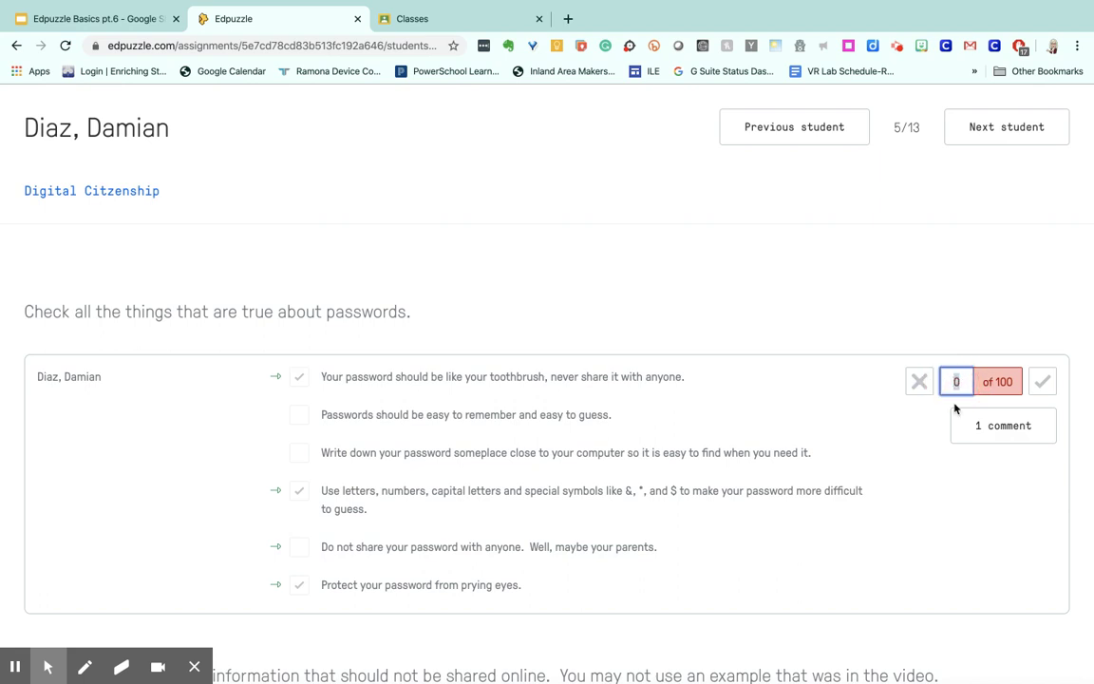
pyautogui.click(940, 493)
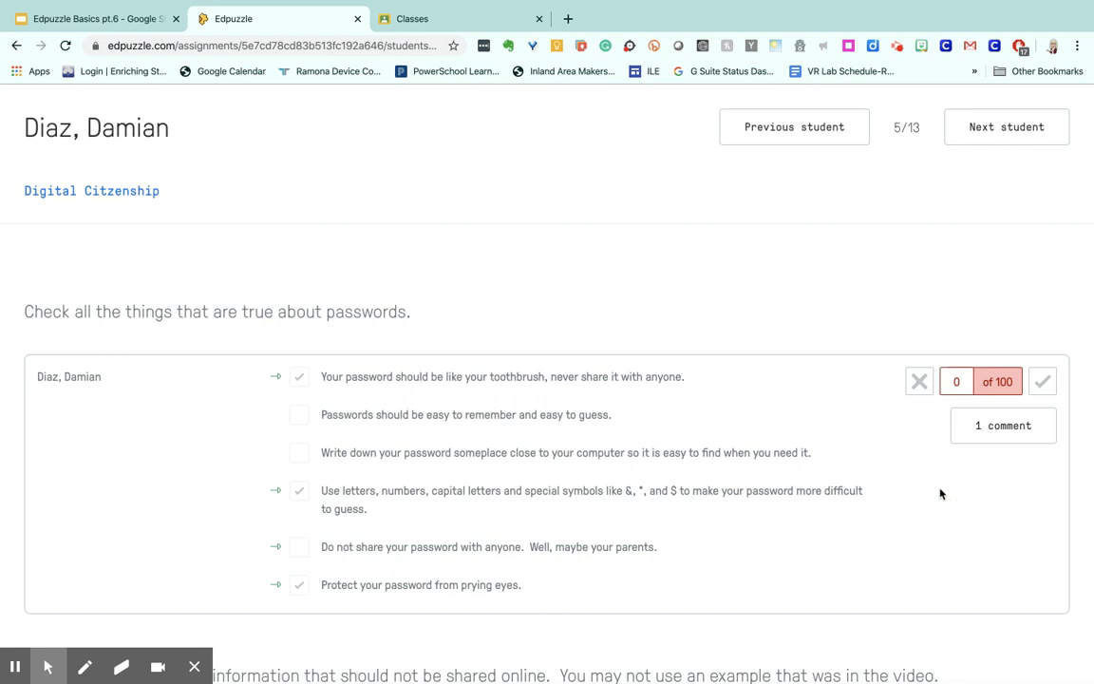
# Step: Read the comment on the passwords answer and review the student's remaining responses about personal information and the three P's
pyautogui.click(1001, 436)
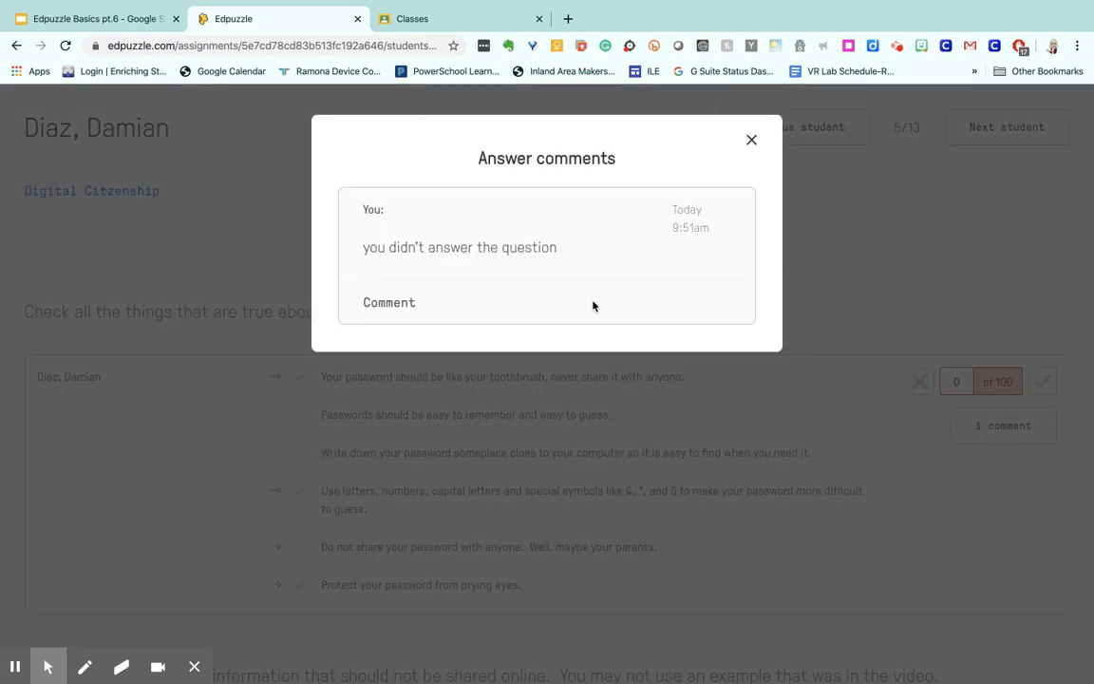
pyautogui.click(752, 140)
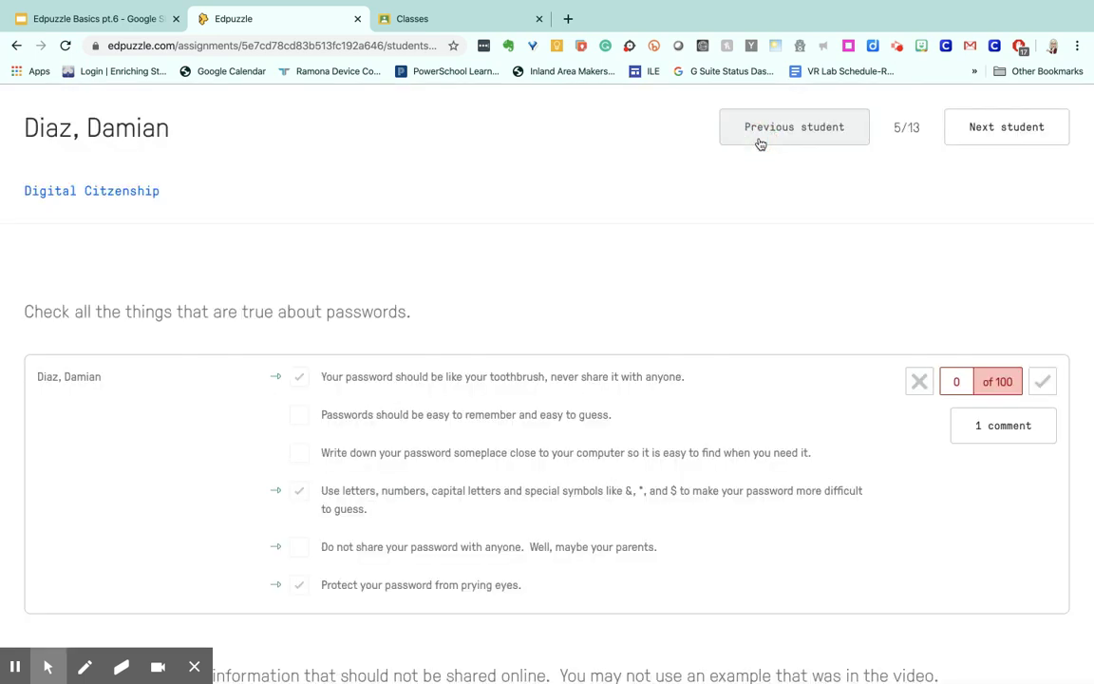
pyautogui.scroll(-3, 758, 517)
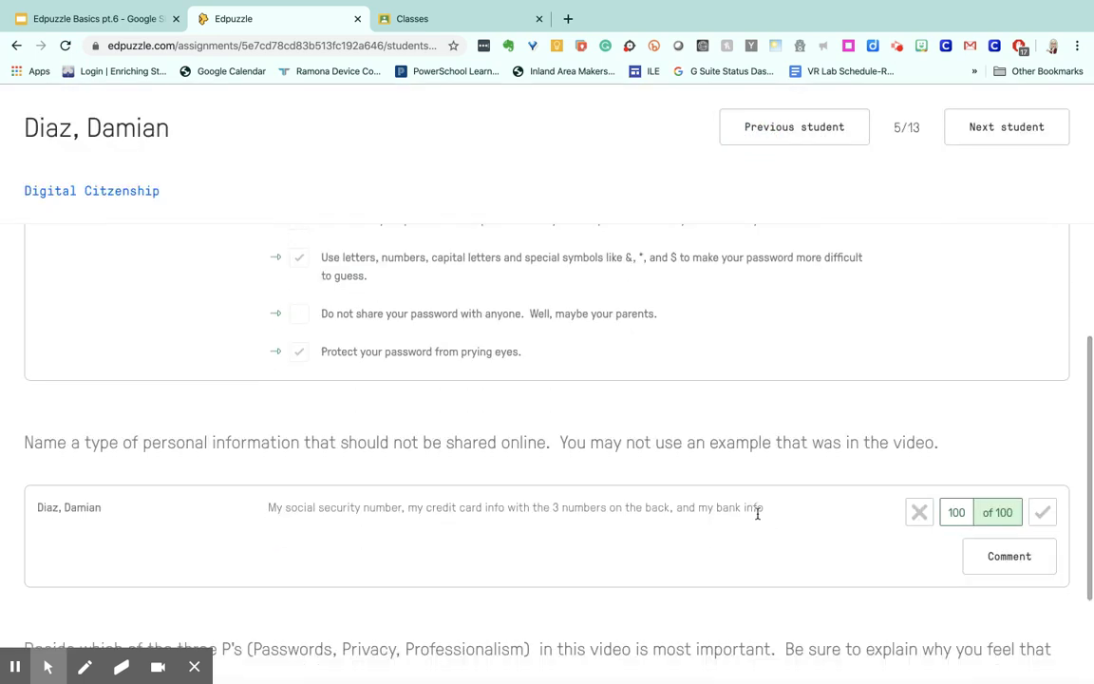
pyautogui.scroll(-1, 758, 513)
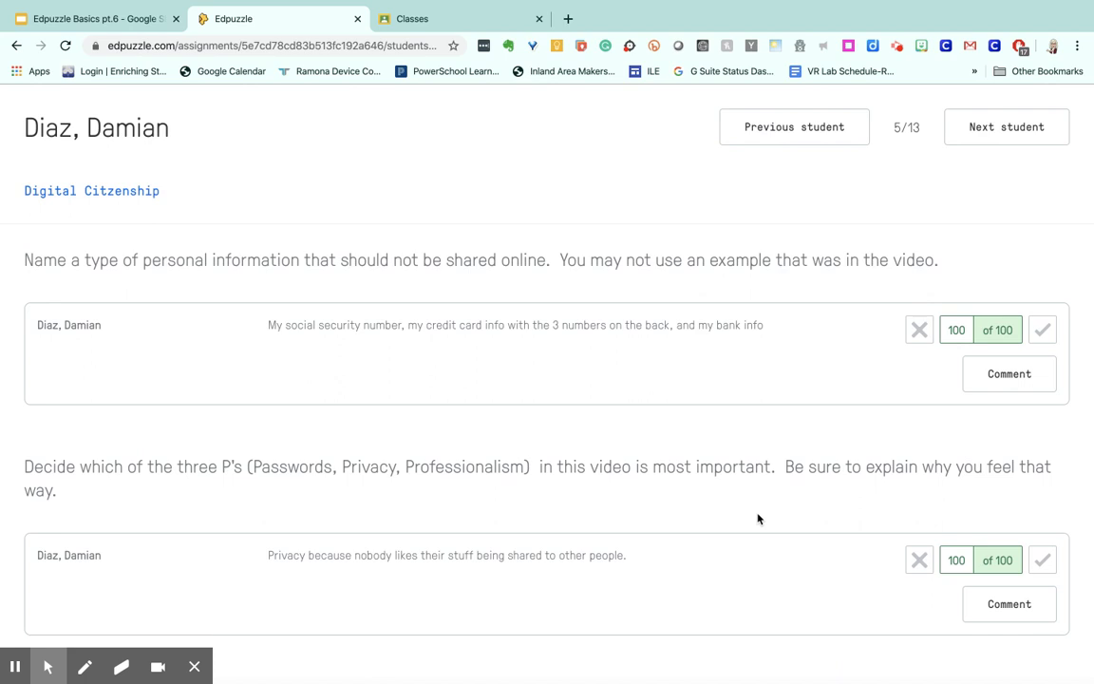
pyautogui.scroll(5, 759, 519)
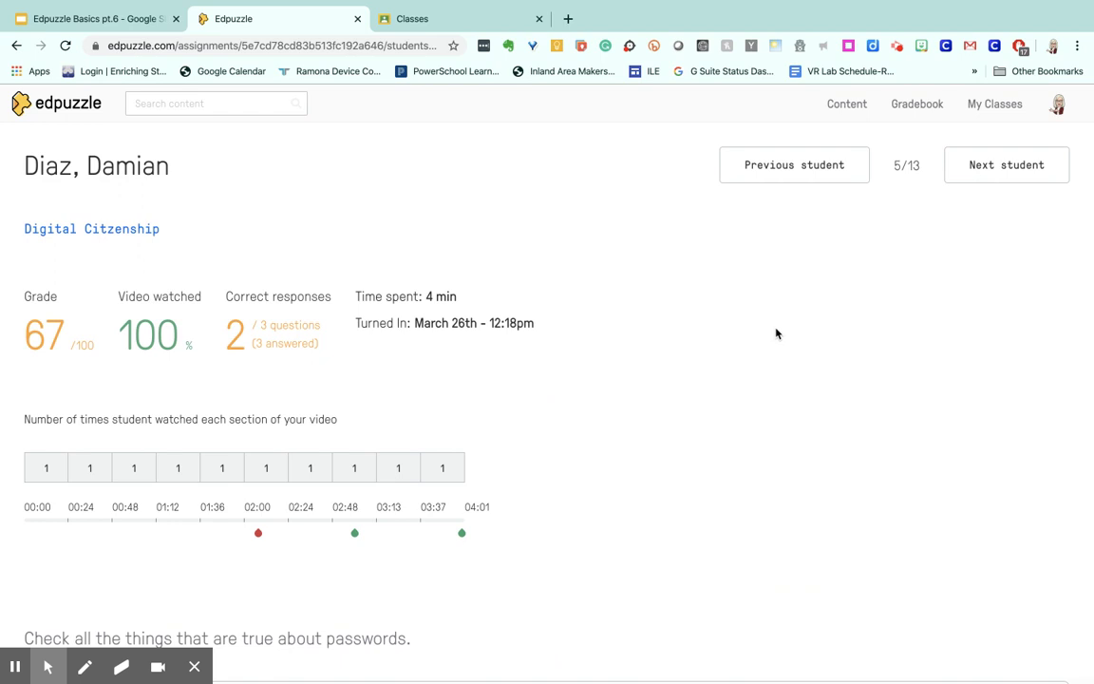
# Step: Open the Google Slides Beginner Overview assignment from the class page and show the progress options for the first student who turned it in
pyautogui.click(991, 107)
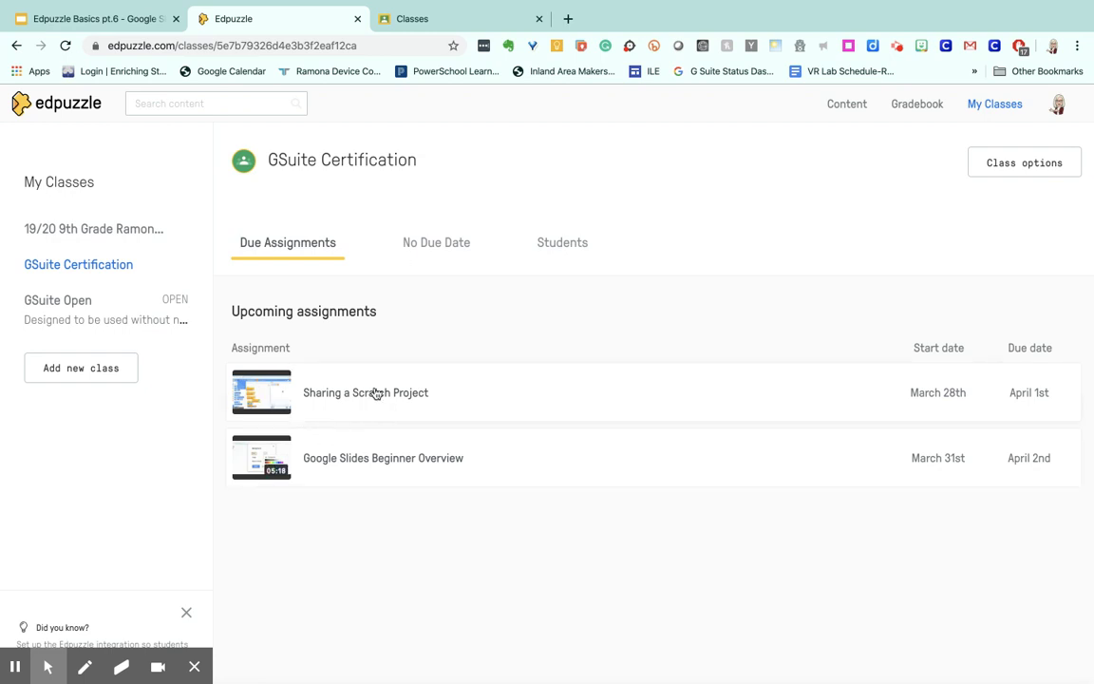
pyautogui.click(343, 459)
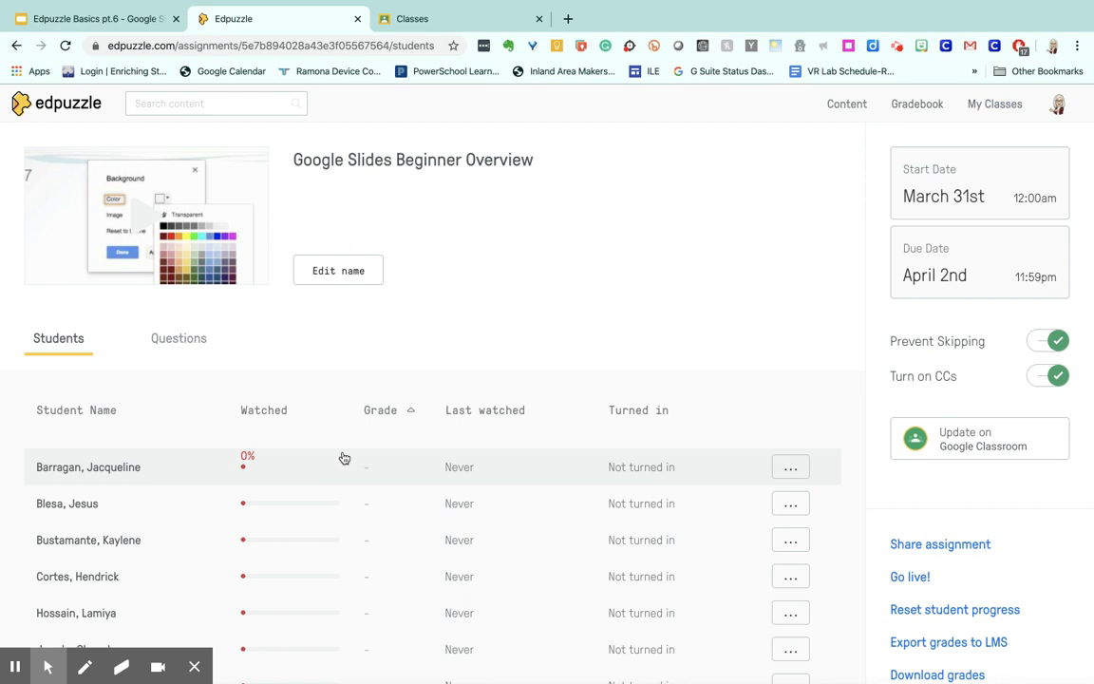
pyautogui.scroll(-3, 344, 459)
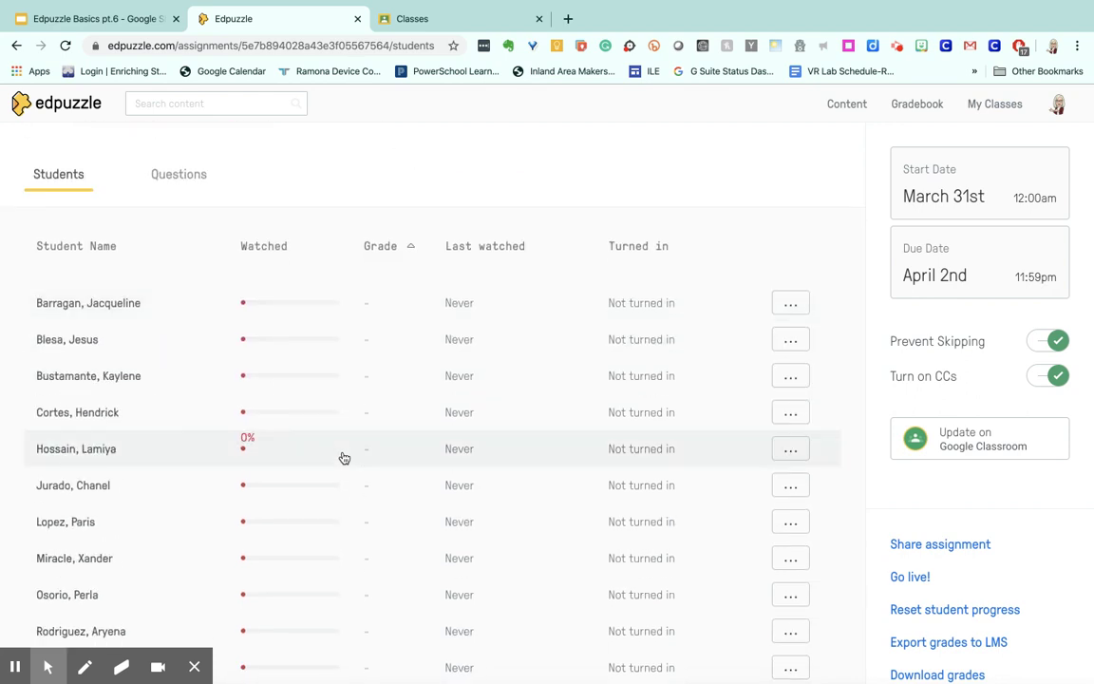
pyautogui.scroll(-1, 344, 459)
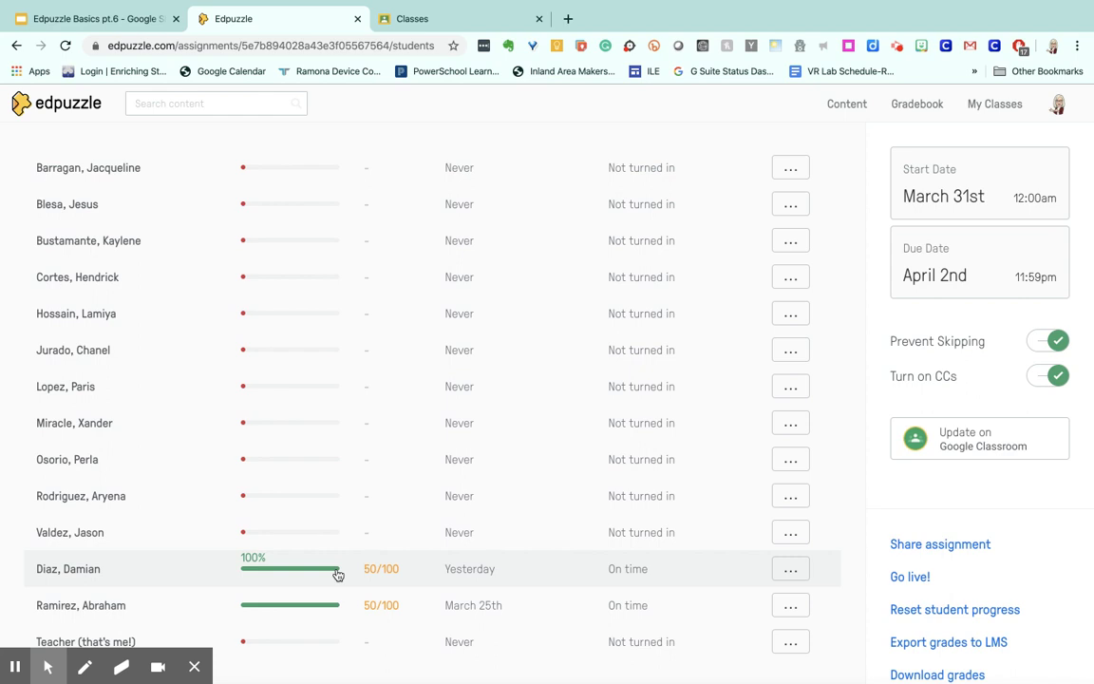
pyautogui.click(792, 572)
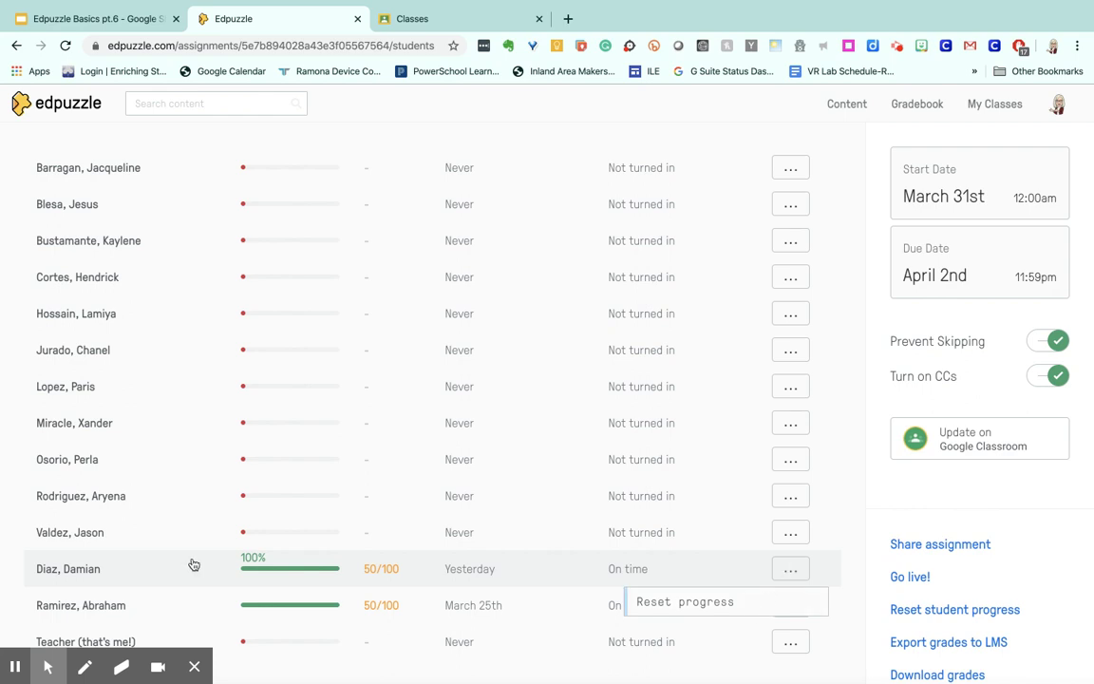
# Step: Open that student's detailed results for Google Slides Beginner Overview and review the grade, viewing statistics and both answers
pyautogui.click(264, 568)
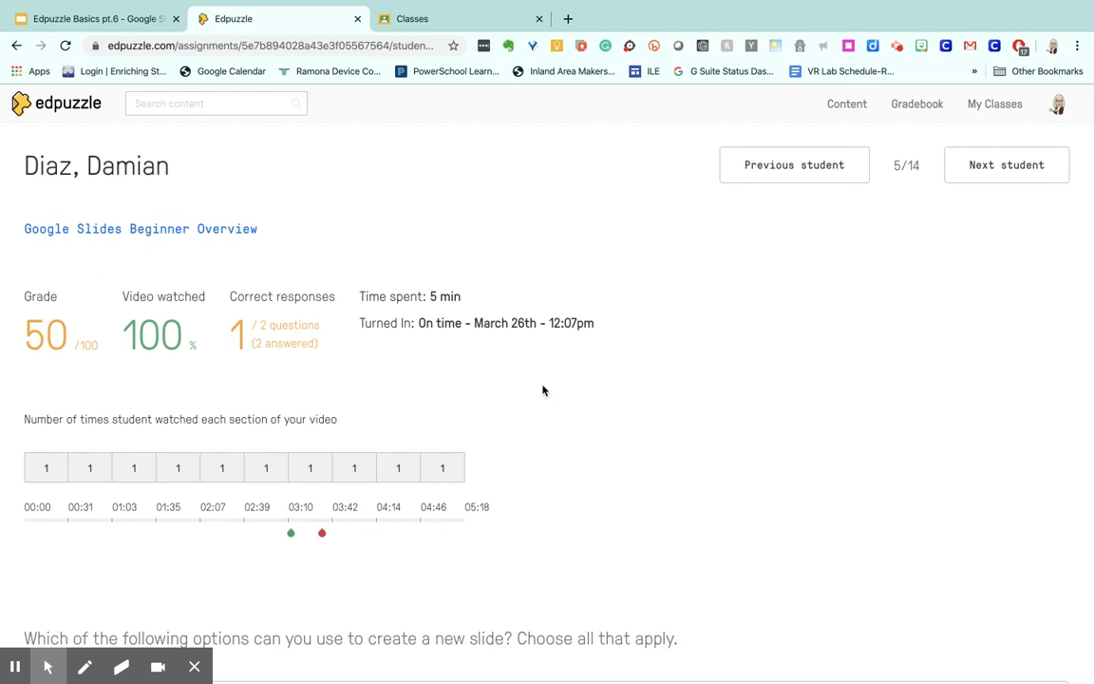
pyautogui.scroll(-2, 542, 390)
pyautogui.scroll(-2, 543, 390)
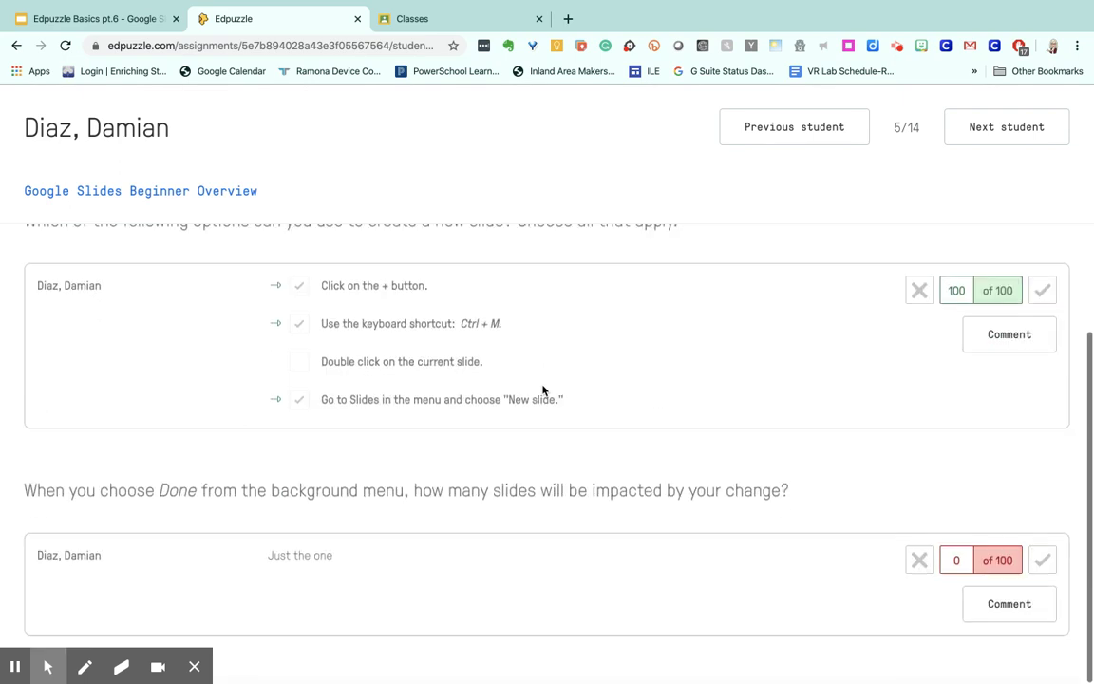
pyautogui.scroll(4, 543, 389)
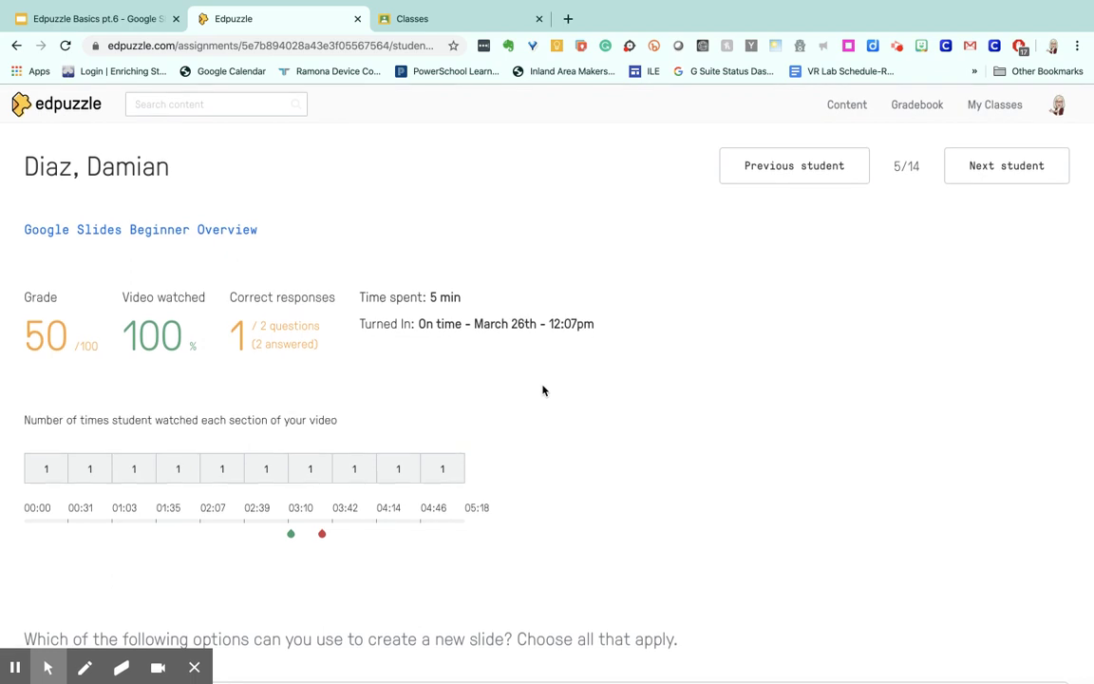
pyautogui.scroll(-2, 544, 390)
pyautogui.scroll(-2, 543, 390)
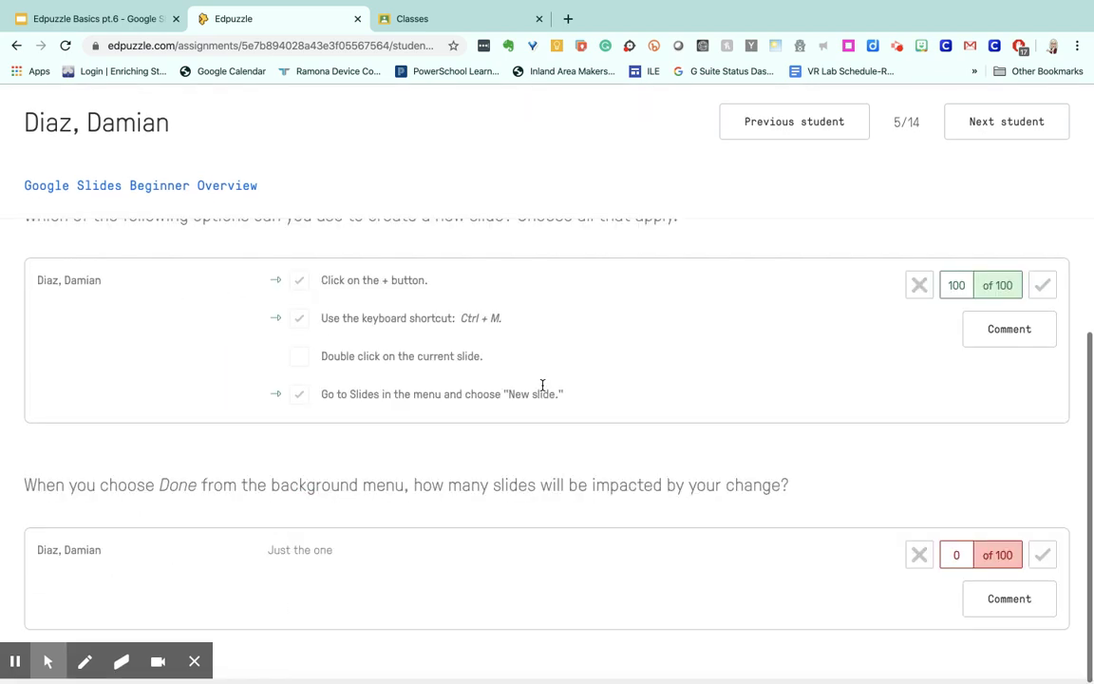
pyautogui.scroll(5, 542, 384)
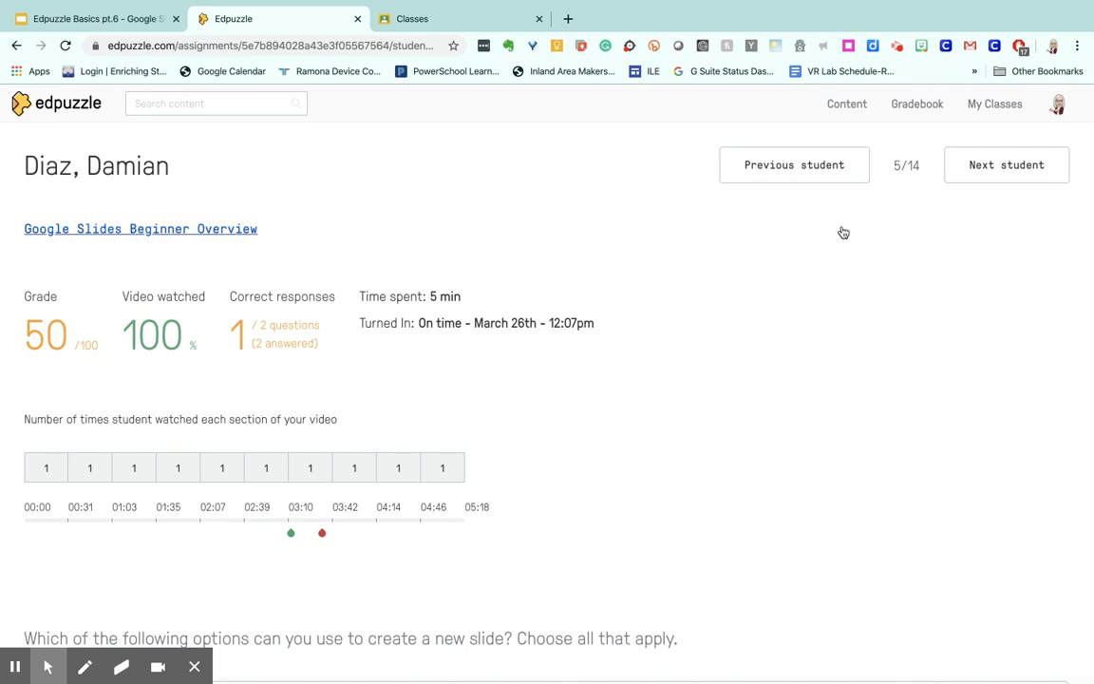
# Step: Go to the next student's Google Slides Beginner Overview results and review the viewing statistics and both questions
pyautogui.click(979, 164)
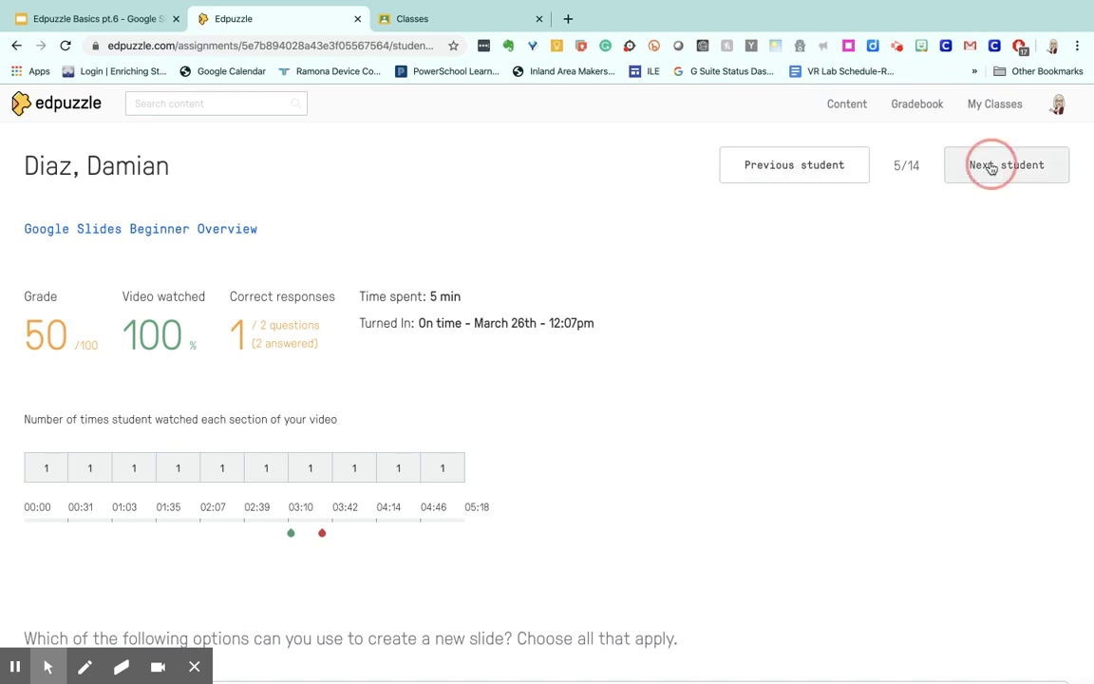
pyautogui.scroll(-1, 927, 384)
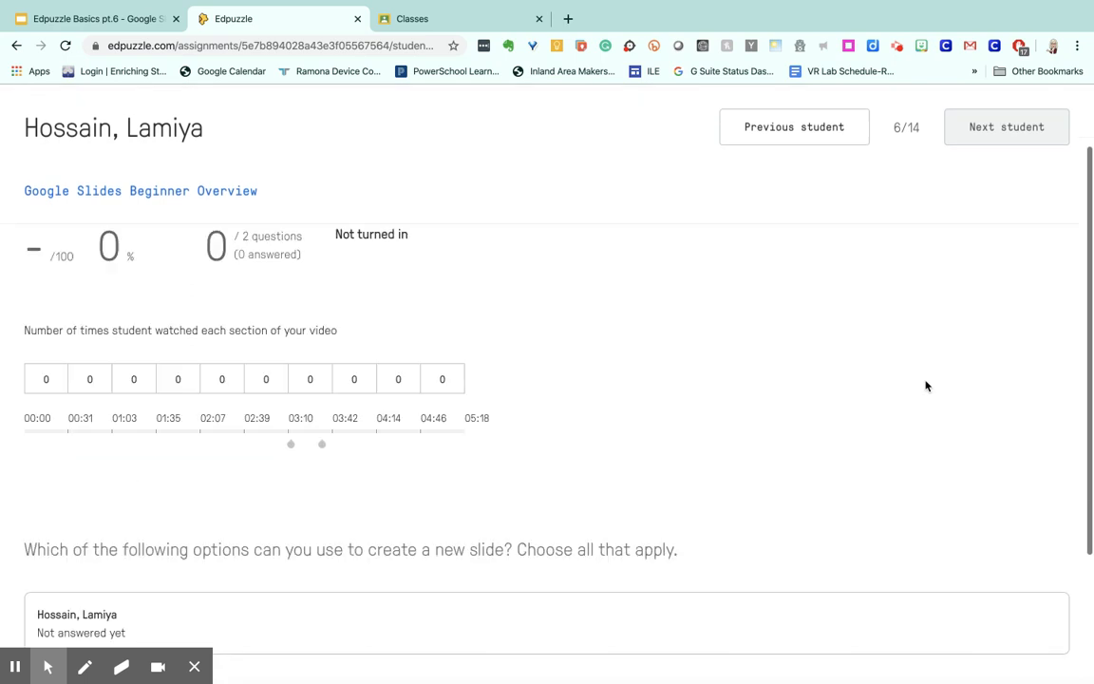
pyautogui.scroll(1, 926, 386)
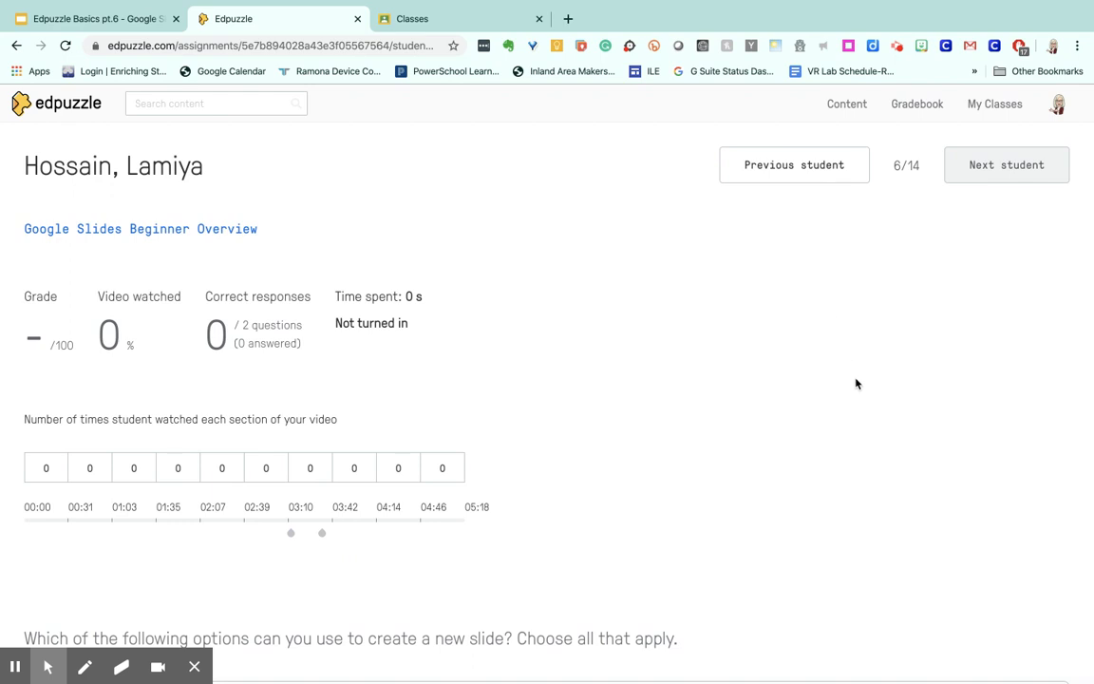
pyautogui.scroll(-5, 855, 383)
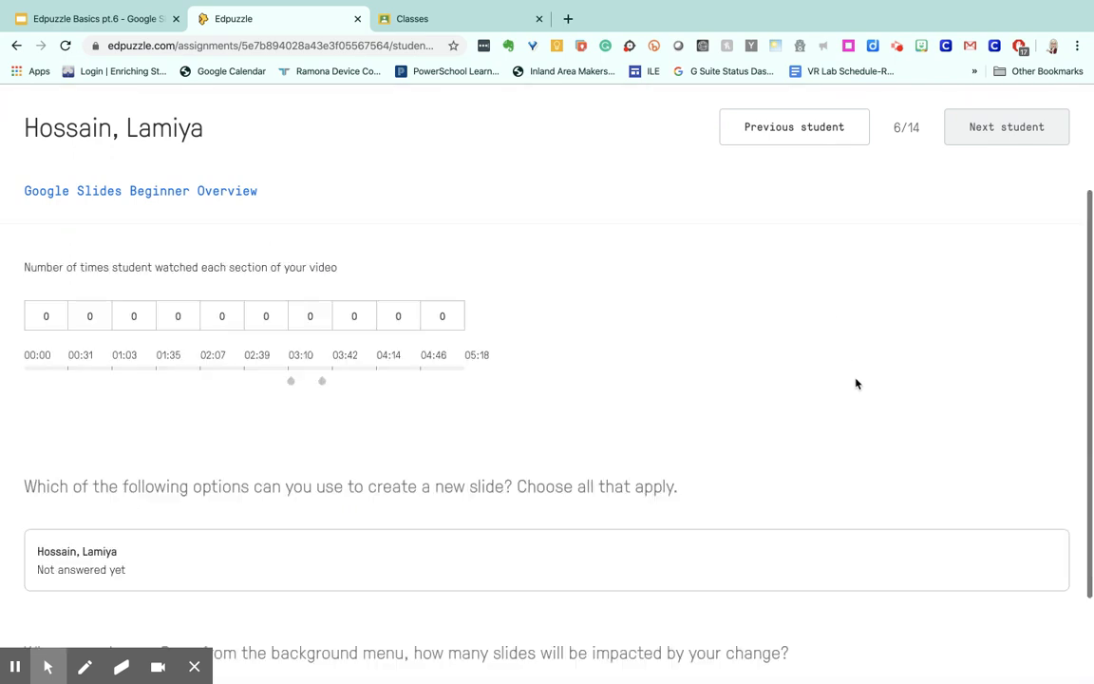
pyautogui.scroll(-3, 856, 384)
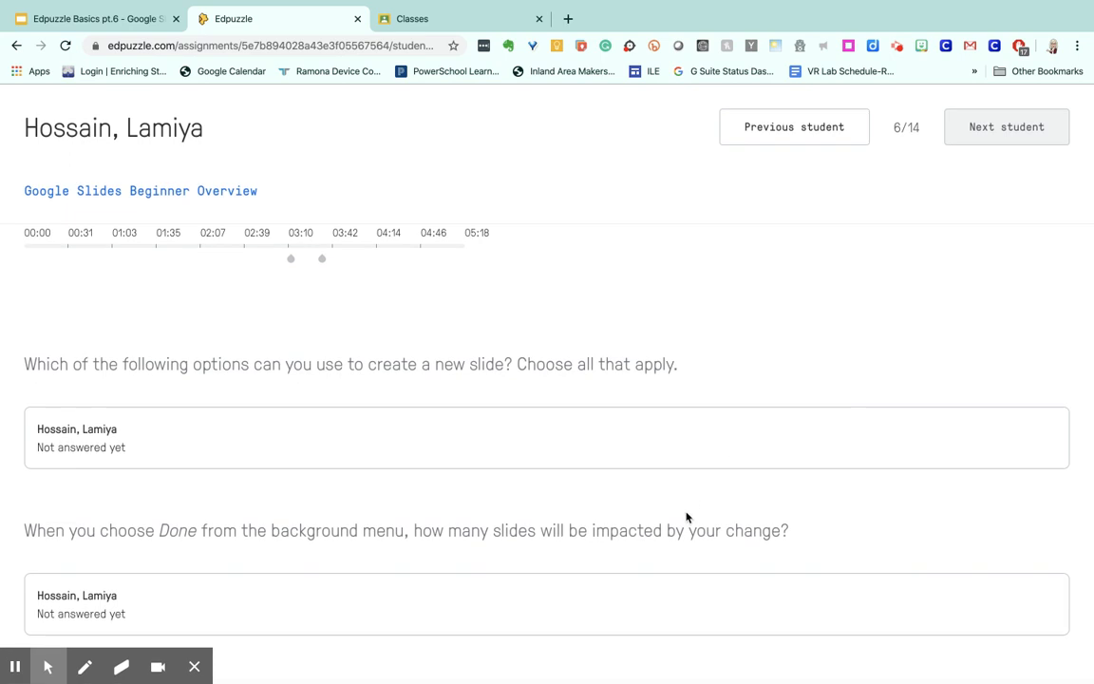
pyautogui.scroll(8, 687, 516)
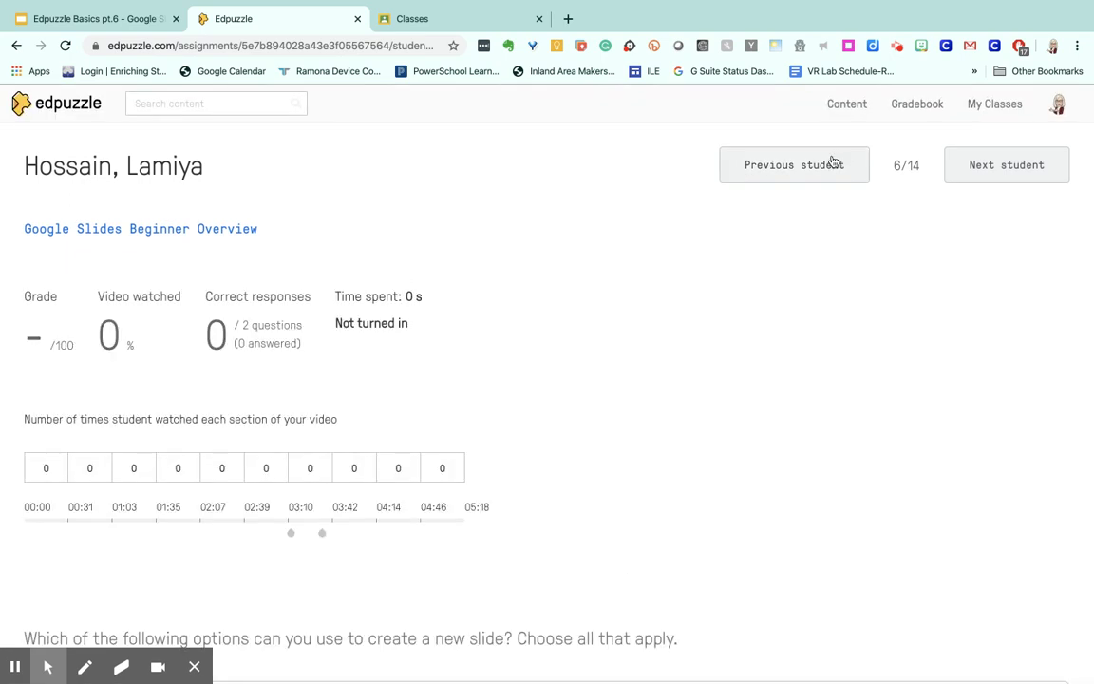
# Step: Return to the previous student's Google Slides Beginner Overview results and review the answers to both questions
pyautogui.click(834, 163)
pyautogui.scroll(-10, 843, 334)
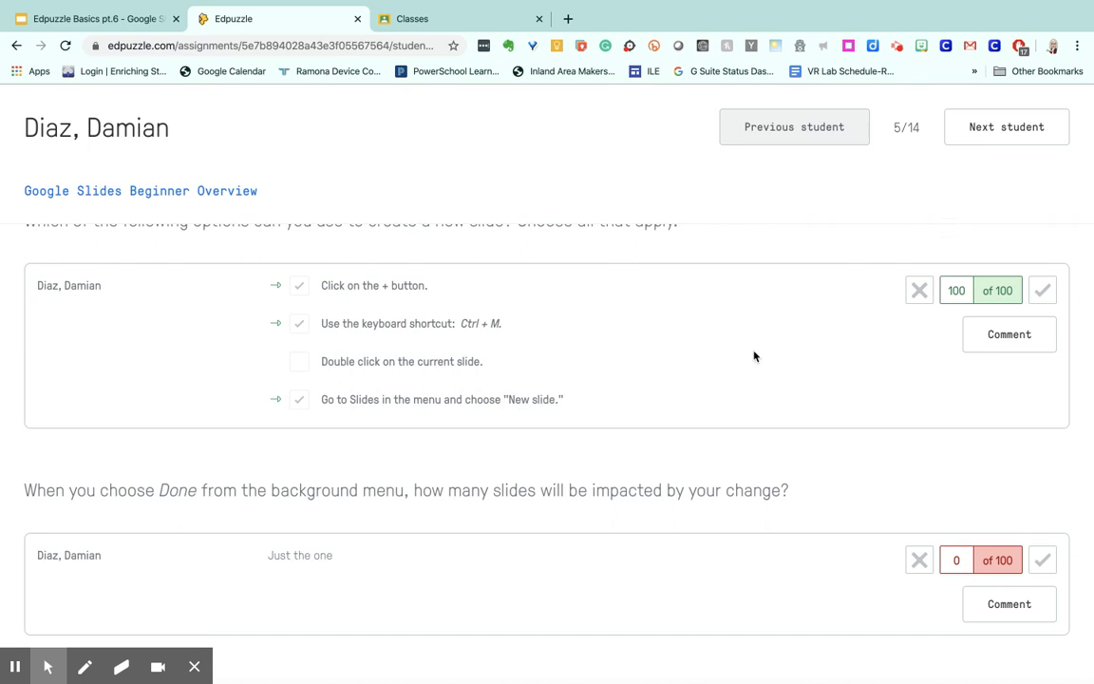
# Step: Open the graded Digital Citzenship result from the GSuite Certification gradebook and review that student's grade and viewing statistics
pyautogui.scroll(5, 745, 363)
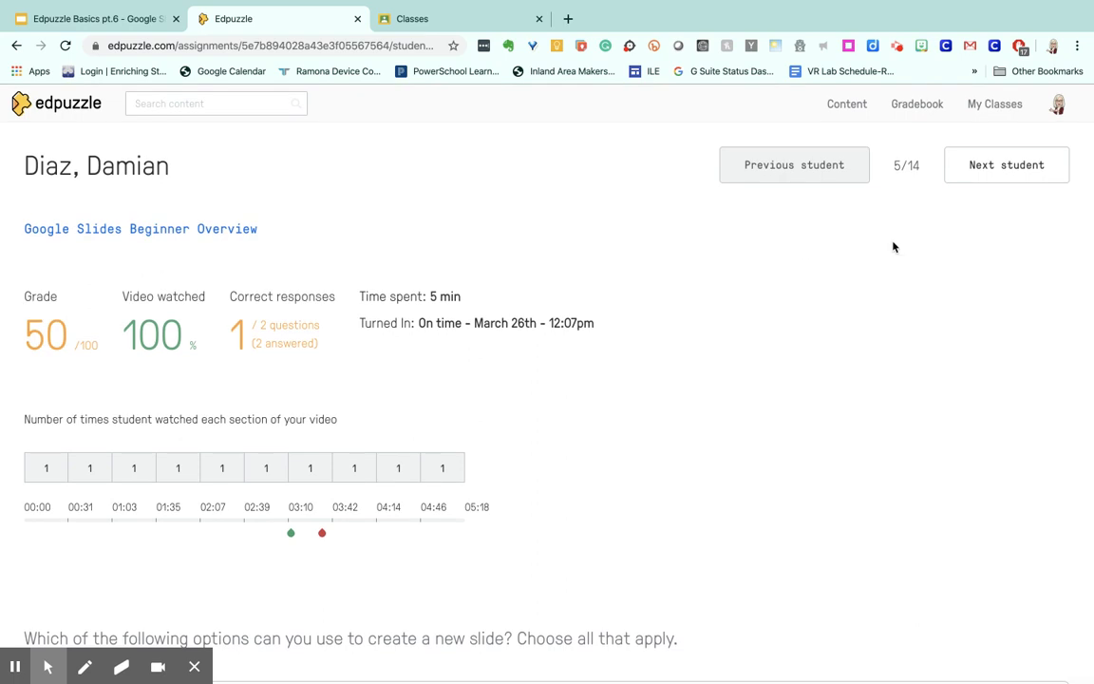
pyautogui.click(930, 108)
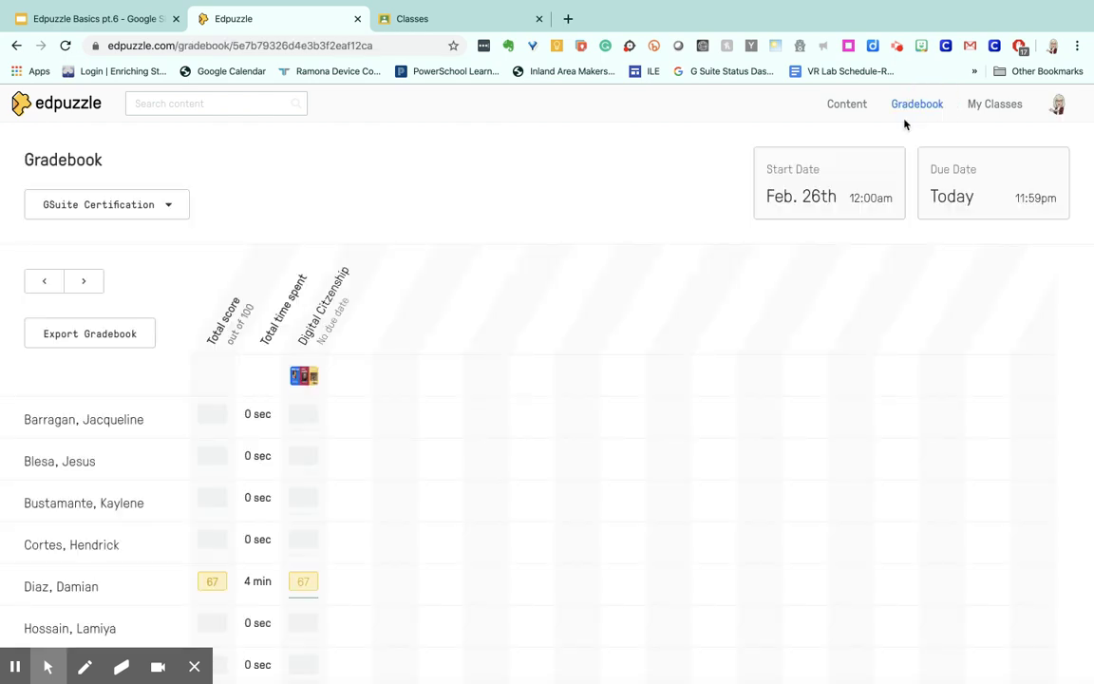
pyautogui.click(982, 104)
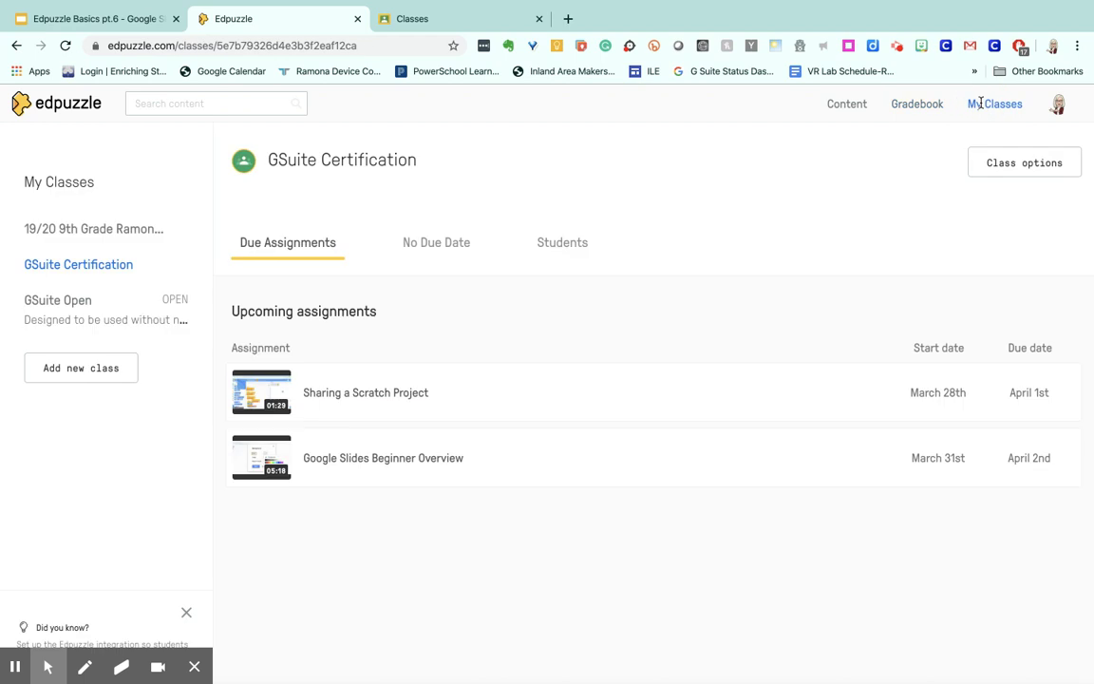
pyautogui.click(917, 105)
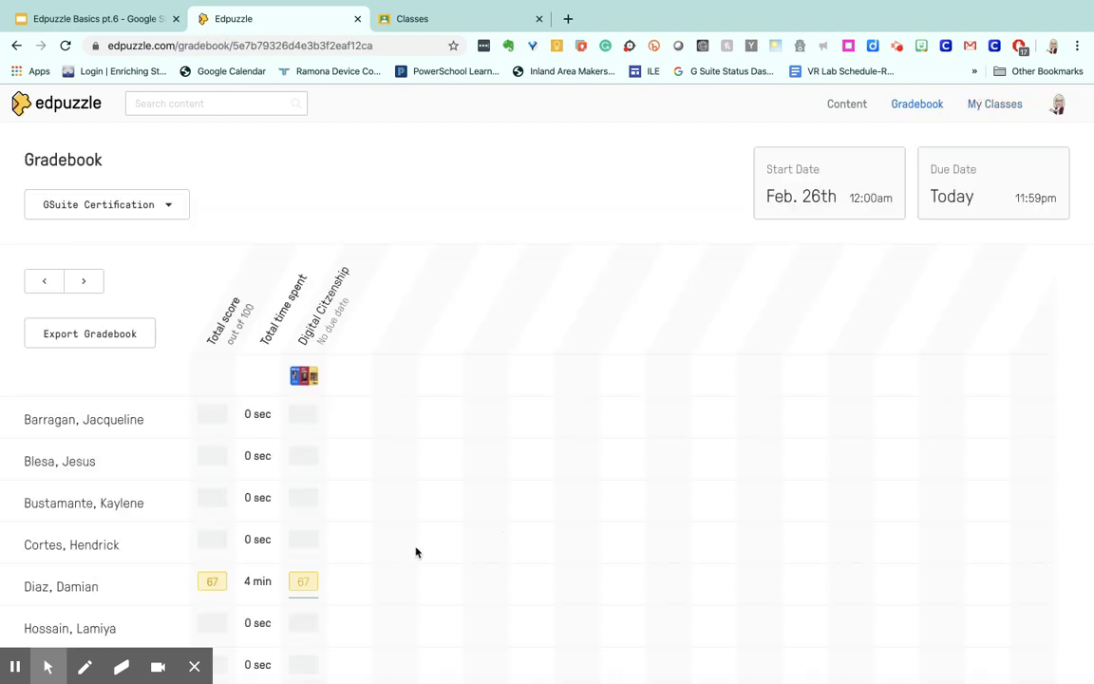
pyautogui.click(304, 582)
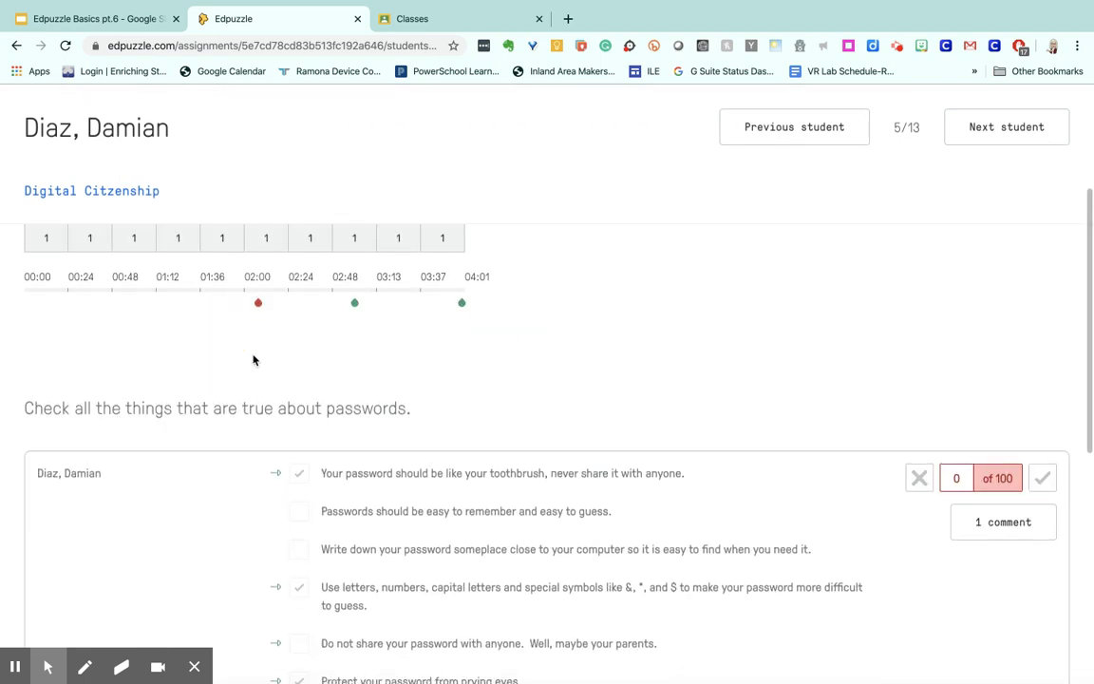
pyautogui.click(48, 667)
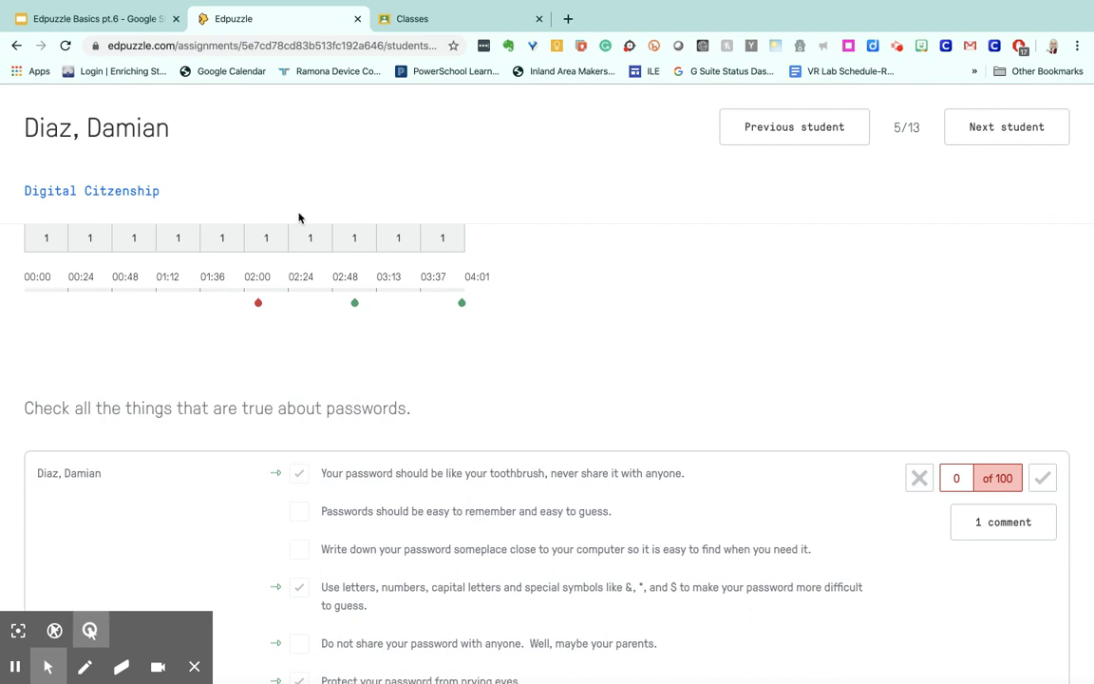
pyautogui.scroll(5, 298, 217)
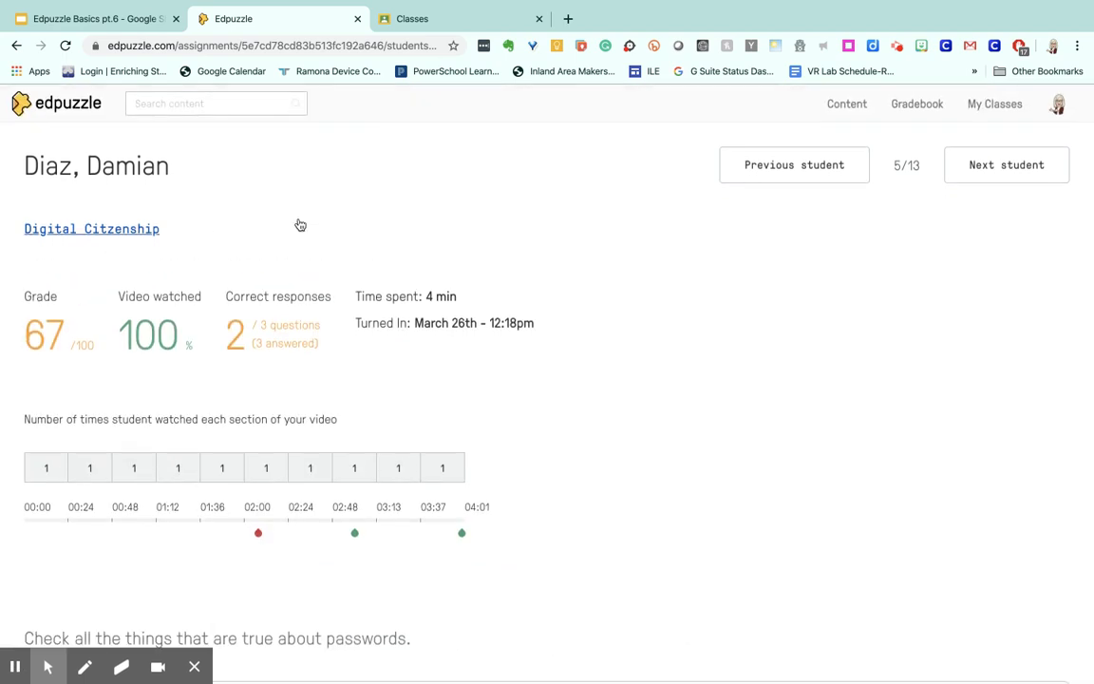
# Step: Open the Digital Citzenship assignment overview, update the assignment on Google Classroom and look through the student list
pyautogui.click(118, 228)
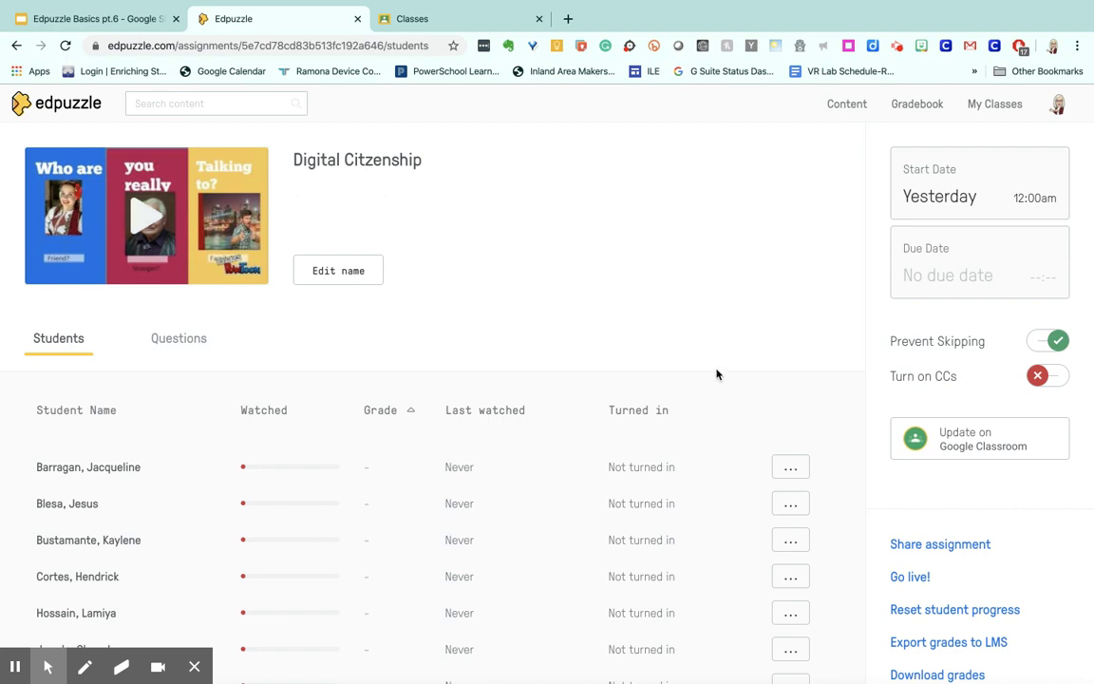
pyautogui.click(947, 440)
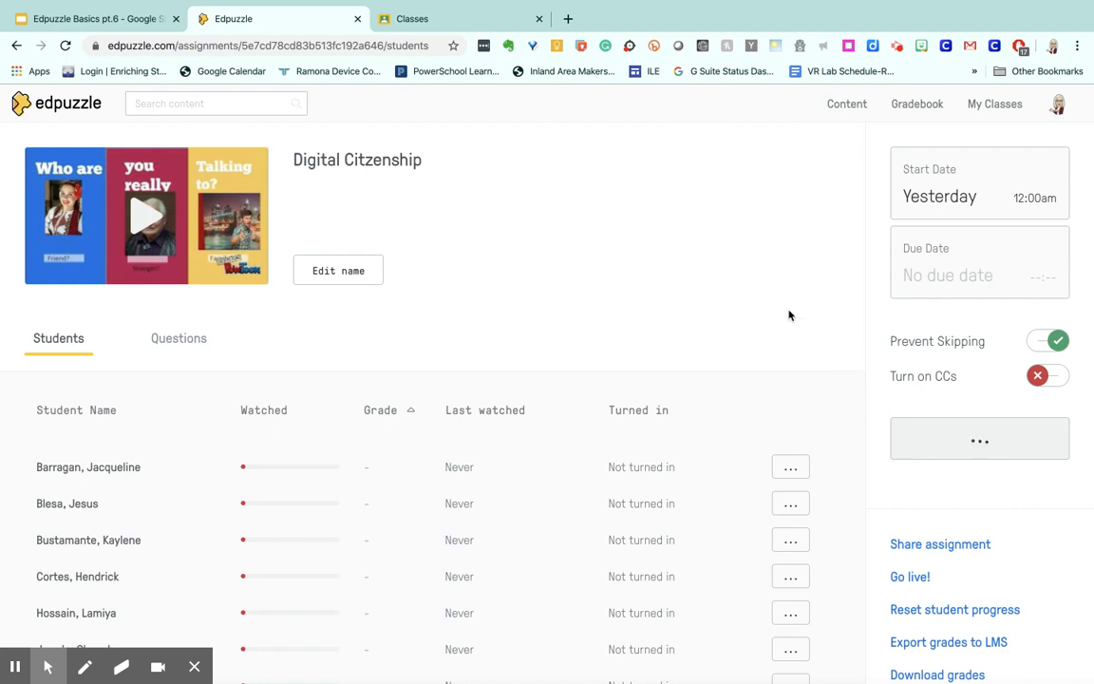
pyautogui.scroll(-3, 789, 315)
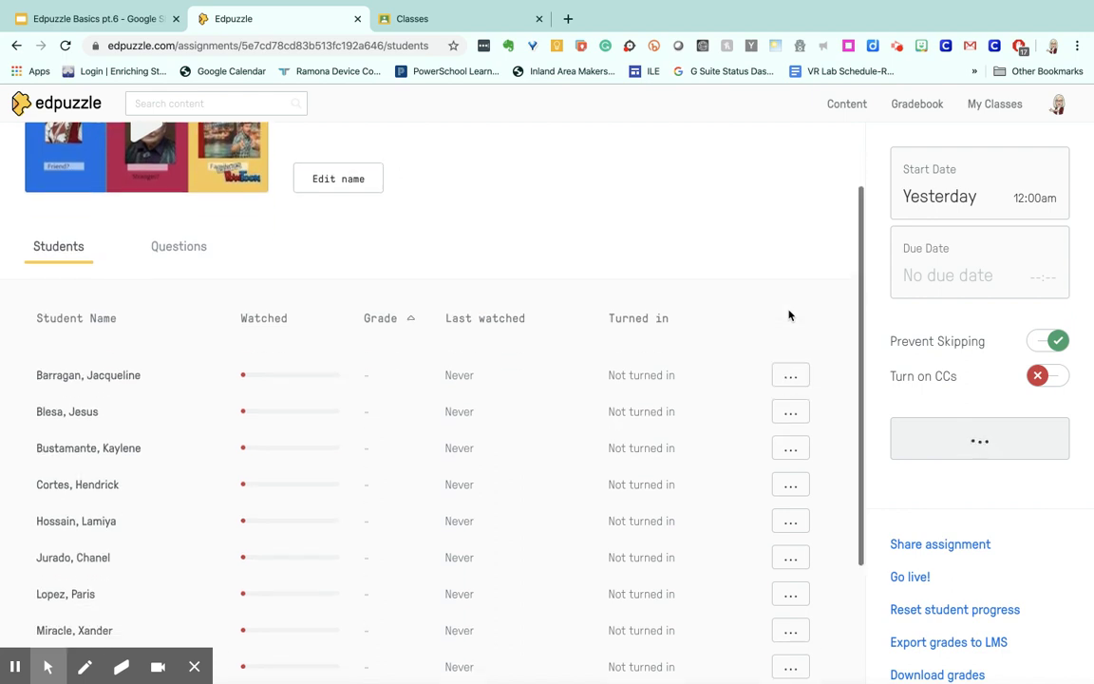
pyautogui.scroll(-5, 789, 315)
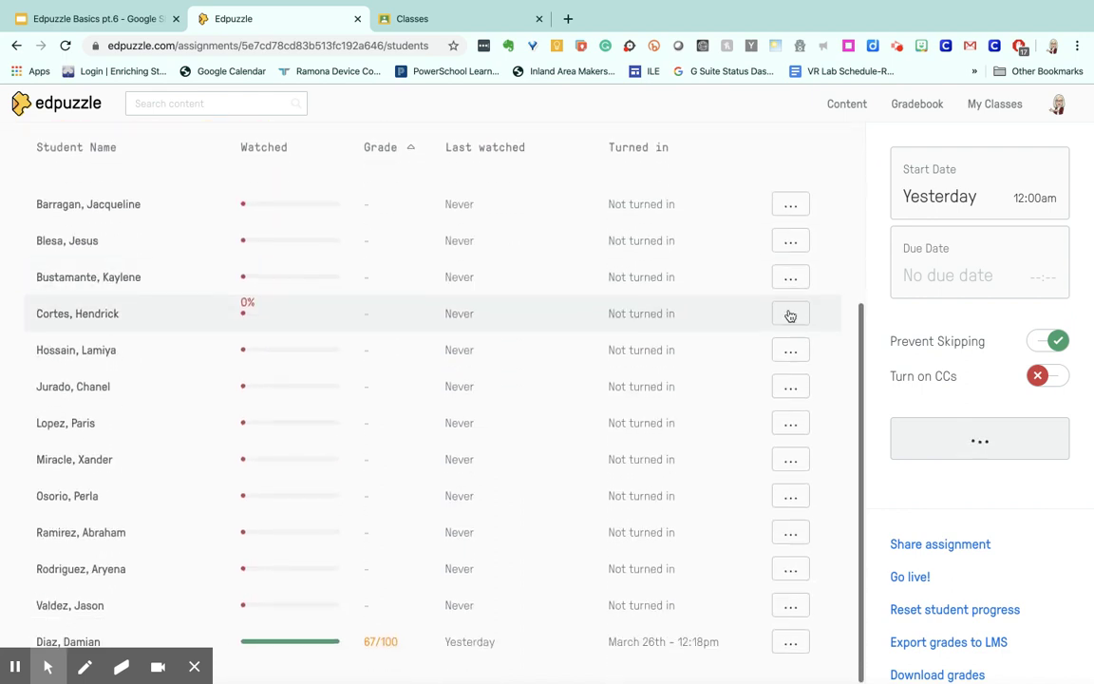
pyautogui.scroll(8, 788, 315)
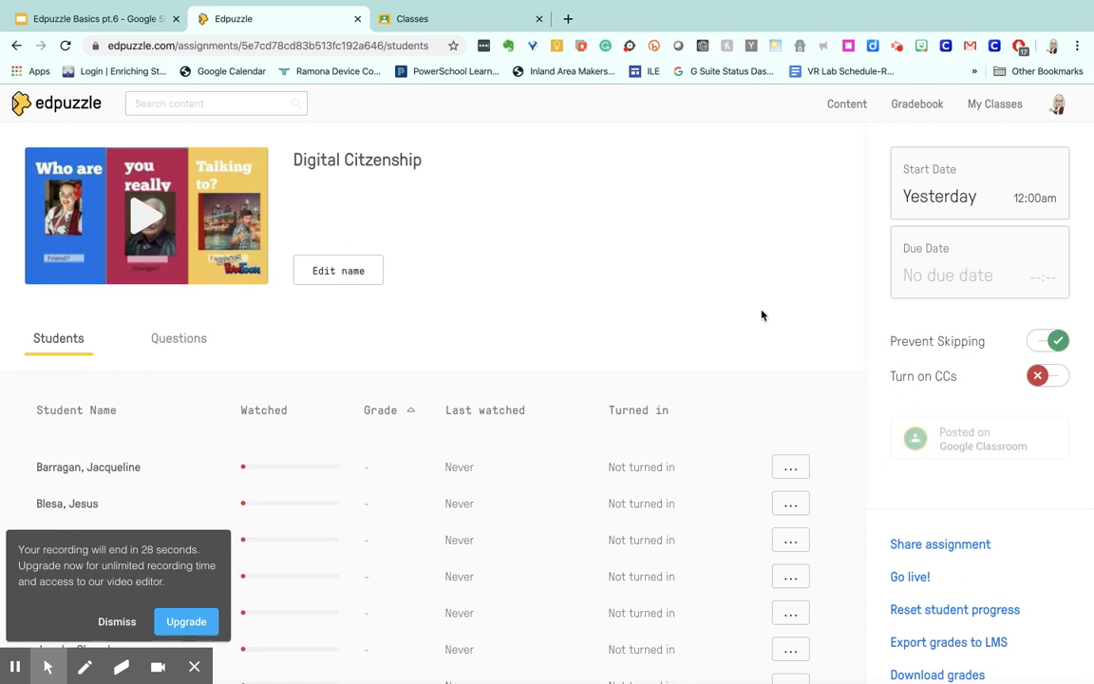
# Step: Switch to Google Classroom, open the GSuite Certification class and review the Edpuzzle assignment scores in its grades
pyautogui.click(449, 25)
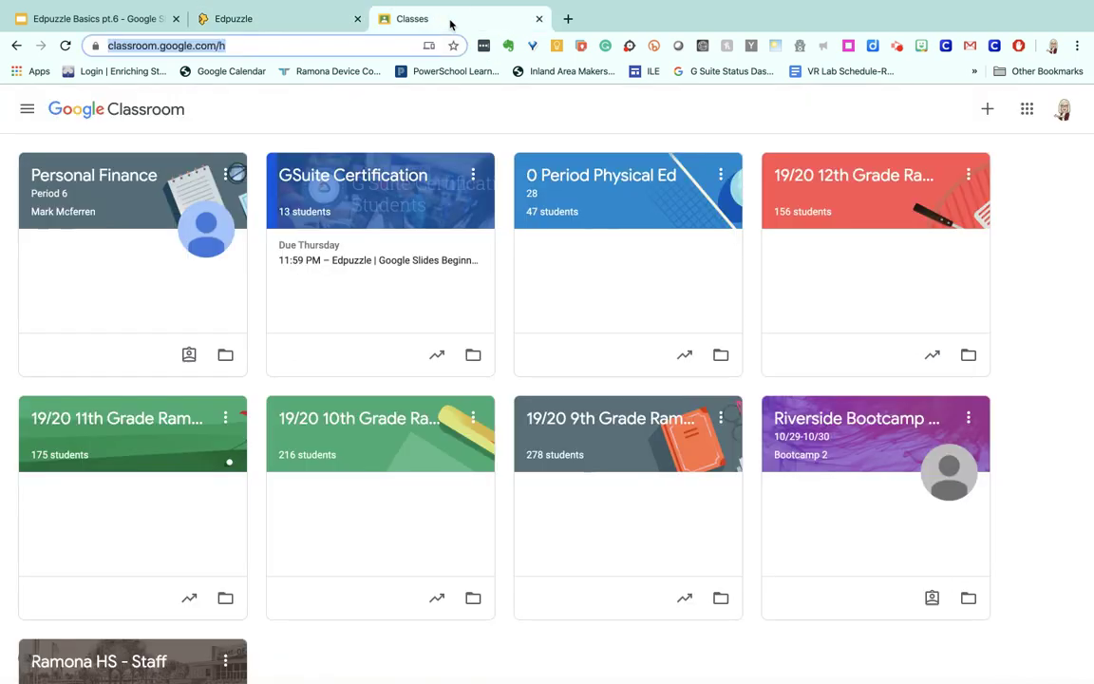
pyautogui.click(395, 182)
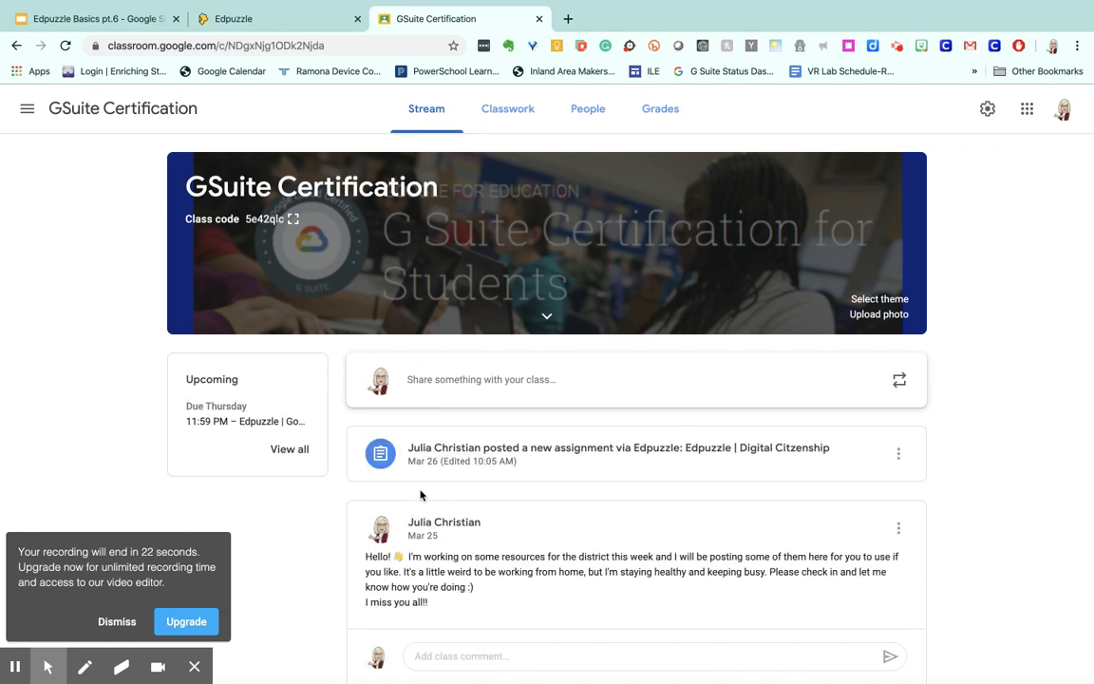
pyautogui.click(15, 668)
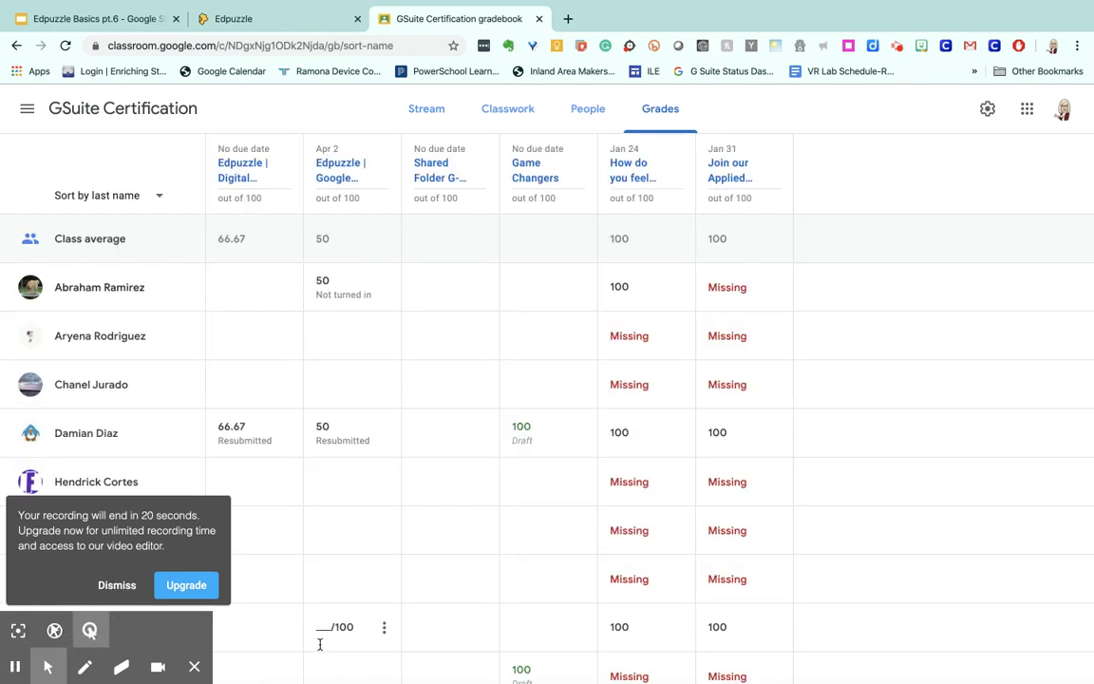
pyautogui.click(314, 643)
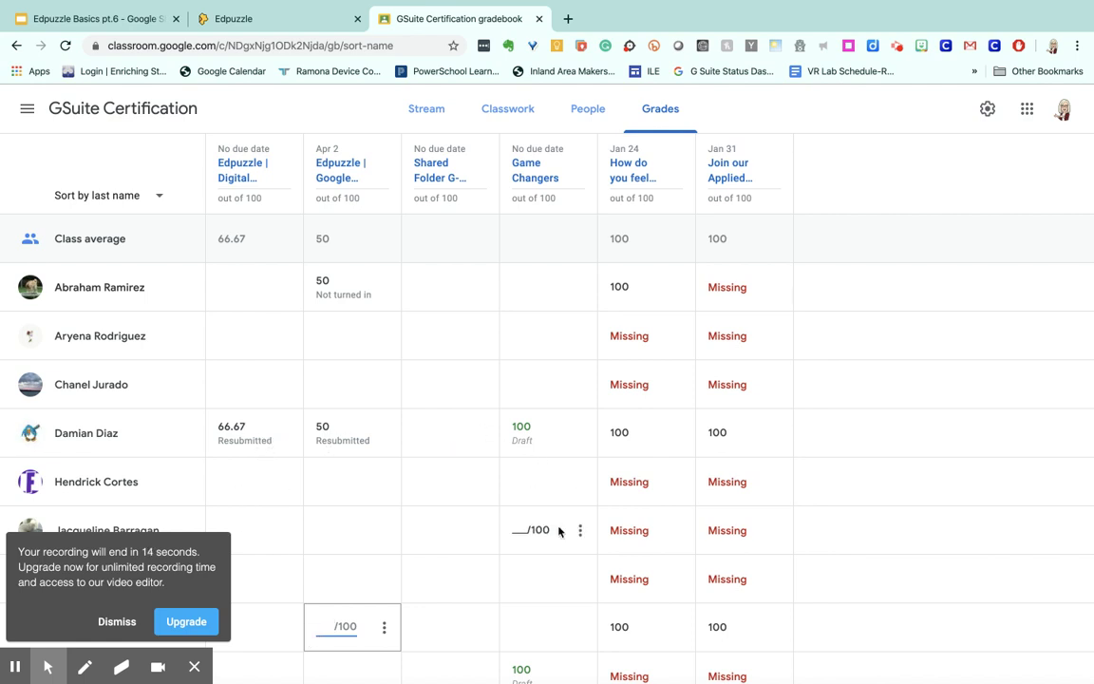
pyautogui.scroll(-5, 559, 531)
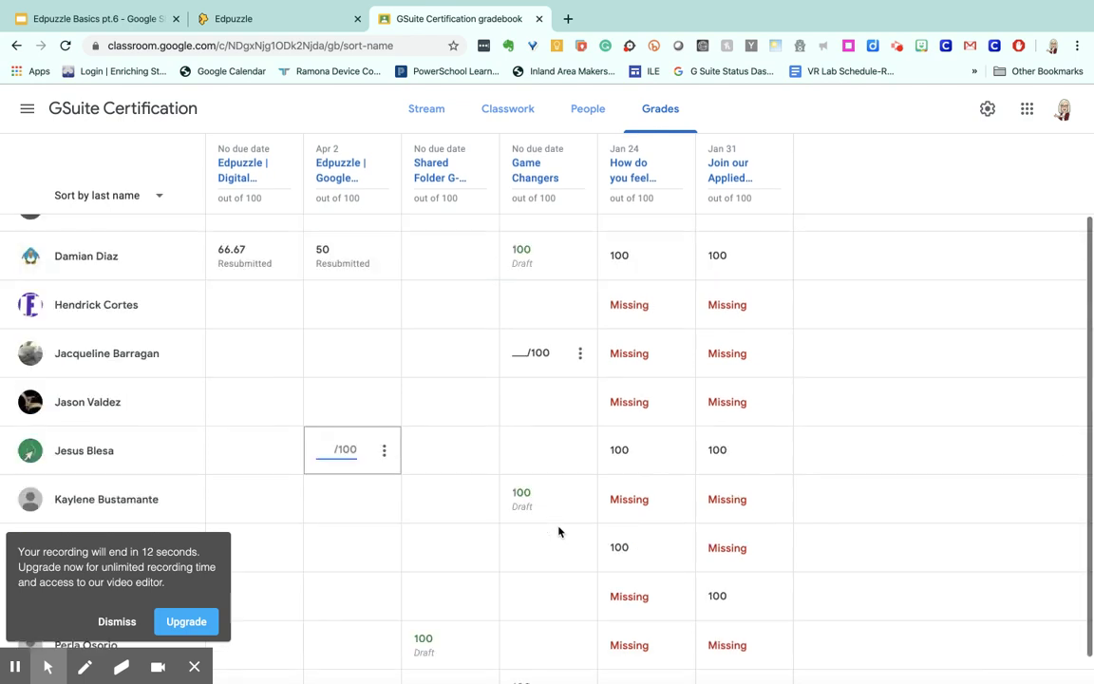
pyautogui.scroll(5, 558, 526)
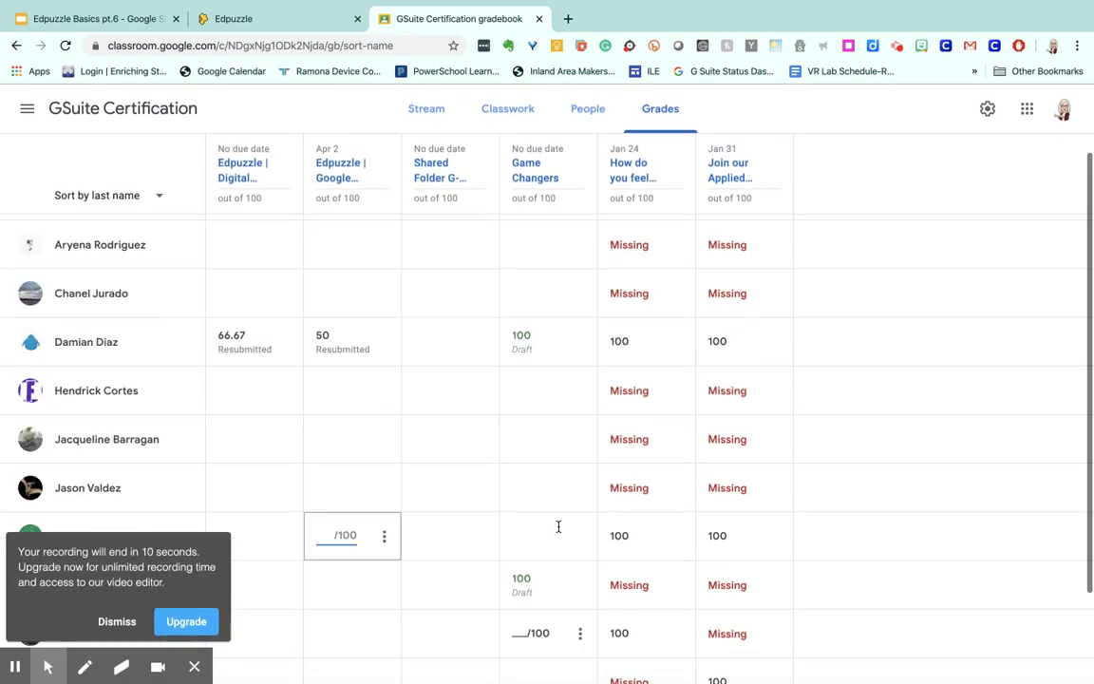